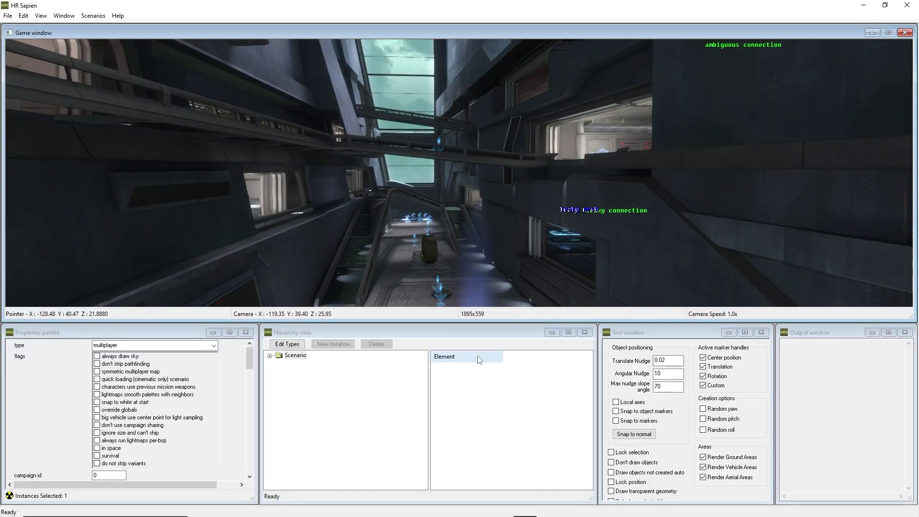
- Fly the free camera around the atrium to examine its walls, walkways and upper openings
{"action": "middle_click_drag", "start_coordinate": [509, 224], "coordinate": [335, 225]}
{"action": "key", "text": "d"}
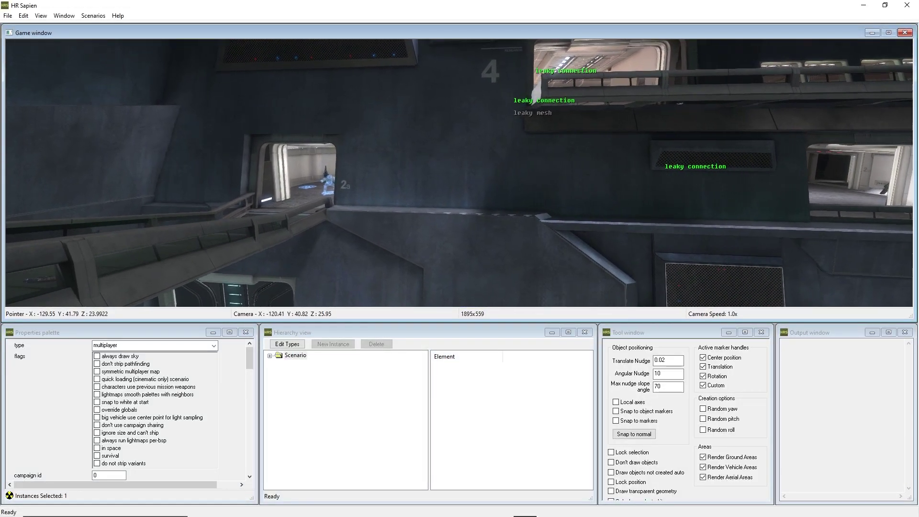
{"action": "right_click_drag", "start_coordinate": [509, 223], "coordinate": [509, 223]}
{"action": "key", "text": "w"}
{"action": "middle_click_drag", "start_coordinate": [509, 223], "coordinate": [373, 214]}
{"action": "key", "text": "s"}
{"action": "key", "text": "a"}
{"action": "key", "text": "w"}
{"action": "key", "text": "w"}
{"action": "key", "text": "shift"}
{"action": "key", "text": "shift"}
{"action": "key", "text": "shift"}
{"action": "key", "text": "shift"}
{"action": "key", "text": "w"}
{"action": "key", "text": "w"}
{"action": "key", "text": "w"}
- Move the free camera forward, backward and sideways above the atrium floor to examine the central corridor
{"action": "right_click_drag", "start_coordinate": [457, 161], "coordinate": [457, 161]}
{"action": "middle_click_drag", "start_coordinate": [459, 172], "coordinate": [420, 168]}
{"action": "key", "text": "s"}
{"action": "key", "text": "s"}
{"action": "key", "text": "d"}
{"action": "key", "text": "w"}
{"action": "key", "text": "s"}
{"action": "key", "text": "d"}
{"action": "key", "text": "a"}
{"action": "key", "text": "w"}
{"action": "key", "text": "d"}
{"action": "key", "text": "a"}
{"action": "key", "text": "s"}
{"action": "key", "text": "w"}
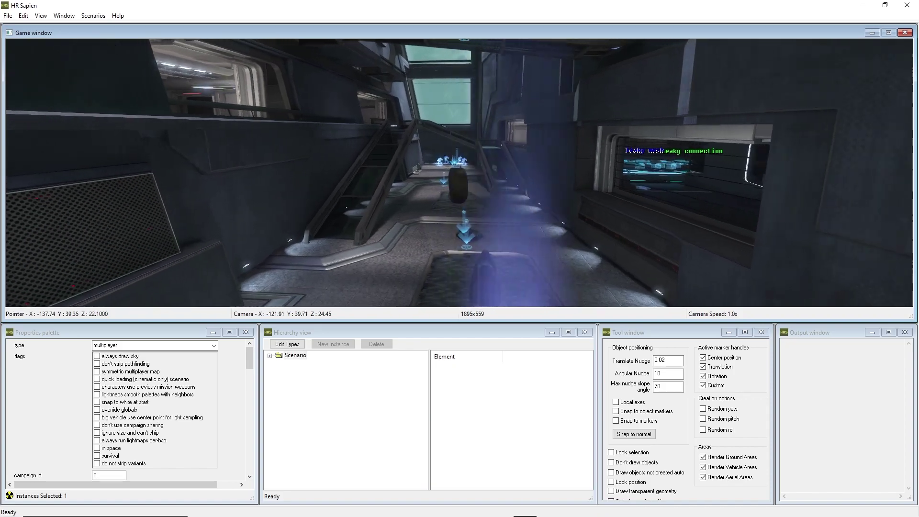
- Lower and raise the free camera in the atrium, and set the camera speed to 20x
{"action": "key", "text": "f"}
{"action": "middle_click_drag", "start_coordinate": [459, 173], "coordinate": [404, 166]}
{"action": "key", "text": "r"}
{"action": "key", "text": "w"}
{"action": "key", "text": "shift"}
{"action": "key", "text": "w"}
{"action": "key", "text": "w"}
{"action": "key", "text": "shift"}
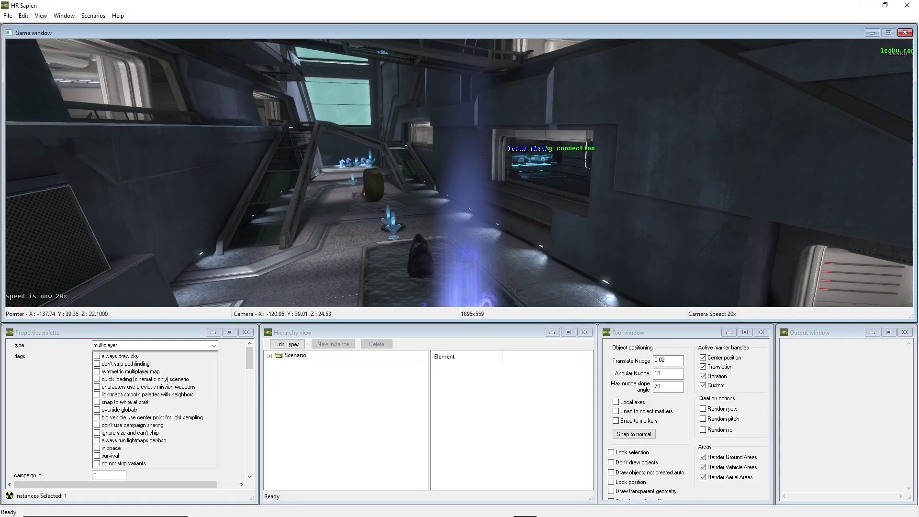
- Fly to a ground-level view facing the purple lift, and reset the camera speed to 1.0x
{"action": "key", "text": "shift"}
{"action": "key", "text": "shift"}
{"action": "key", "text": "w"}
{"action": "middle_click_drag", "start_coordinate": [460, 172], "coordinate": [331, 157]}
{"action": "key", "text": "w"}
{"action": "key", "text": "w"}
{"action": "key", "text": "w"}
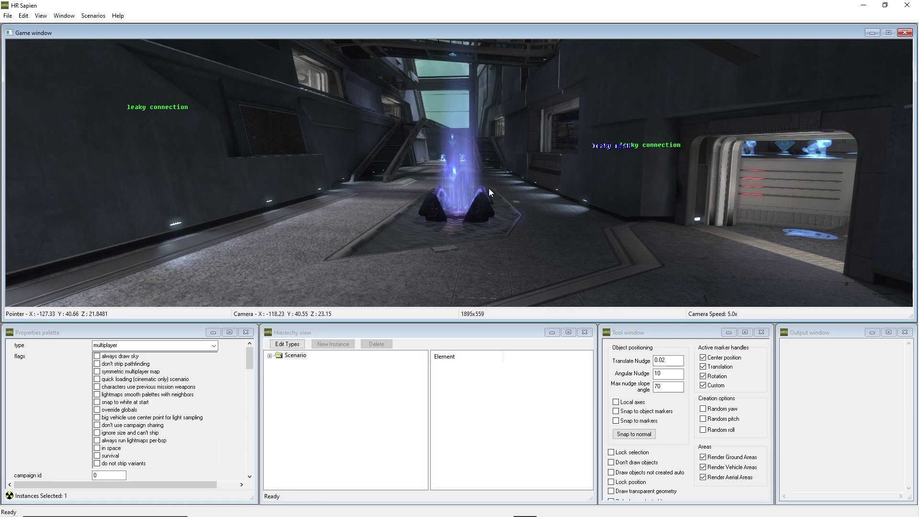
{"action": "right_click_drag", "start_coordinate": [473, 176], "coordinate": [473, 176]}
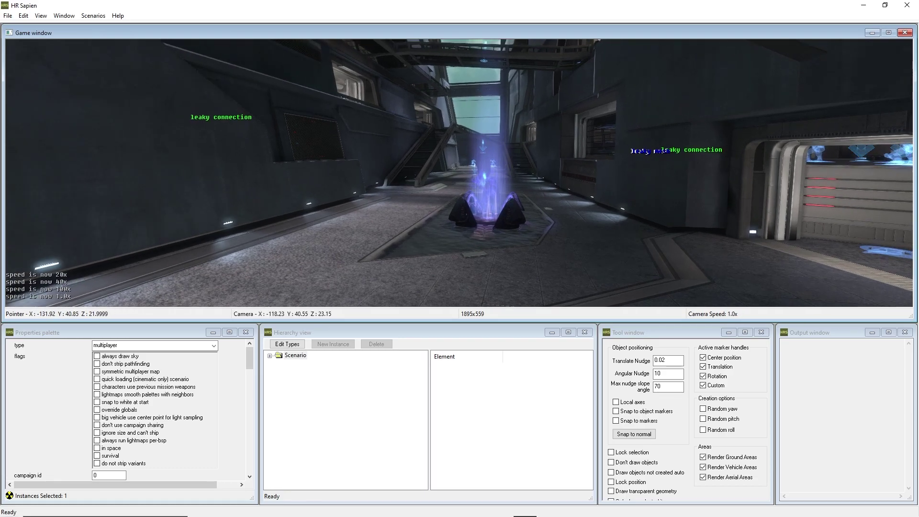
- Switch between player control and the free camera to examine the Spartan up close
{"action": "key", "text": "Tab"}
{"action": "key", "text": "w"}
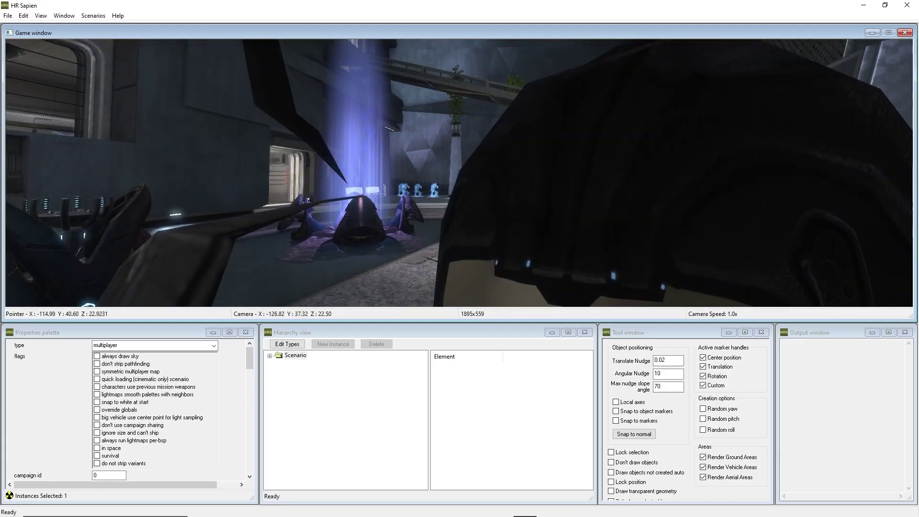
{"action": "key", "text": "Tab"}
{"action": "key", "text": "s"}
{"action": "key", "text": "w"}
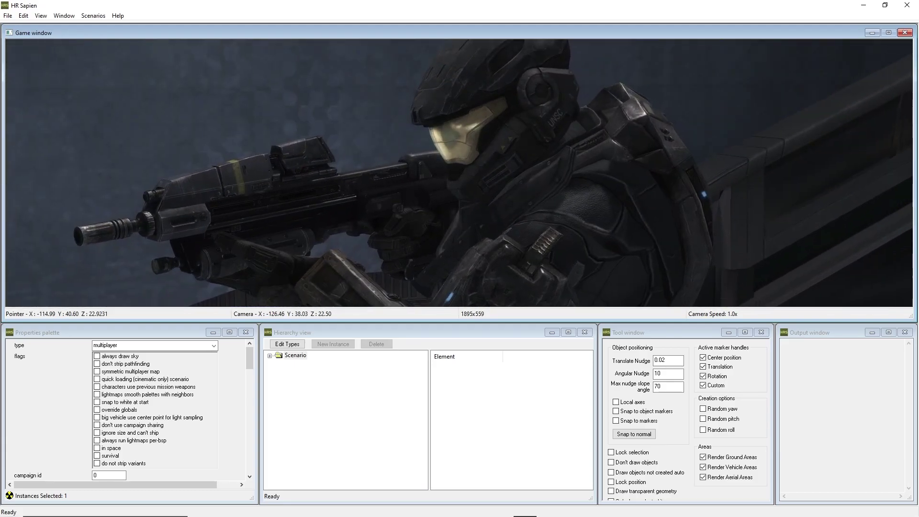
{"action": "key", "text": "s"}
{"action": "right_click_drag", "start_coordinate": [496, 174], "coordinate": [496, 173]}
- Take control of the Spartan, throw a grenade toward the doorway marked 1, and run around the atrium
{"action": "key", "text": "Tab"}
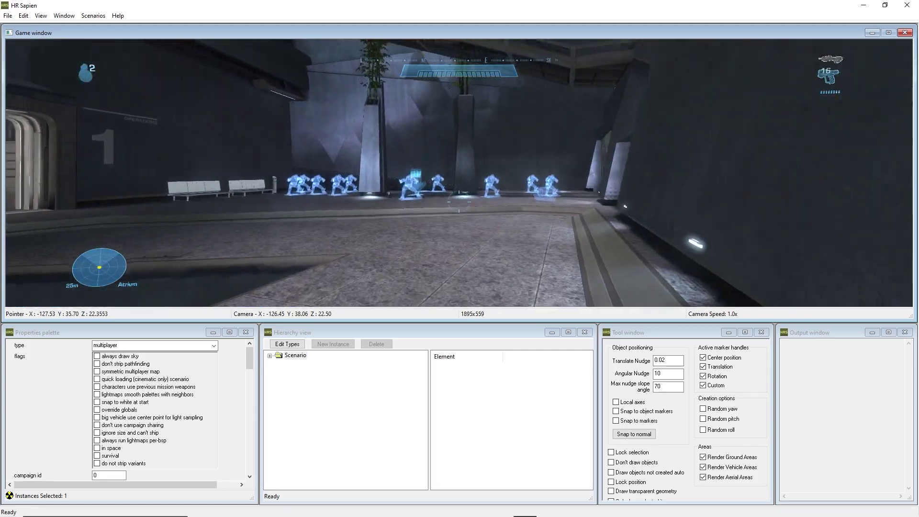
{"action": "key", "text": "w"}
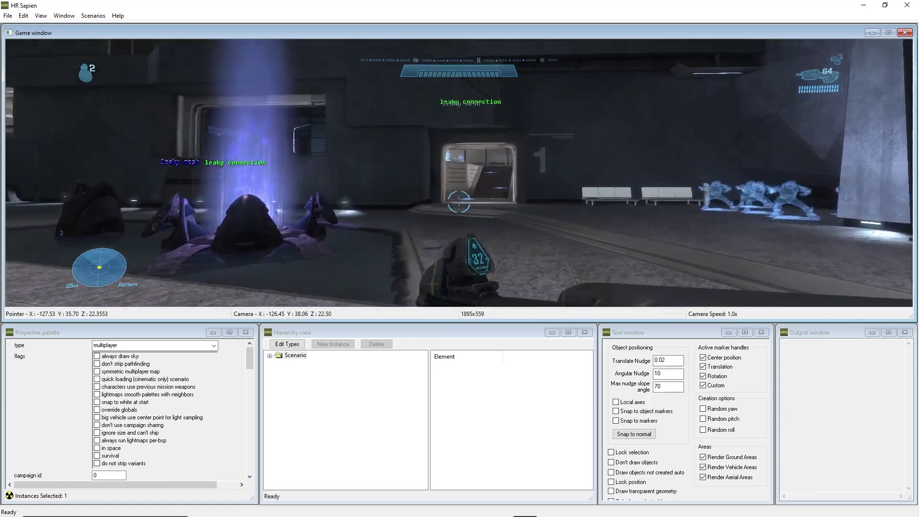
{"action": "right_click", "coordinate": [459, 202]}
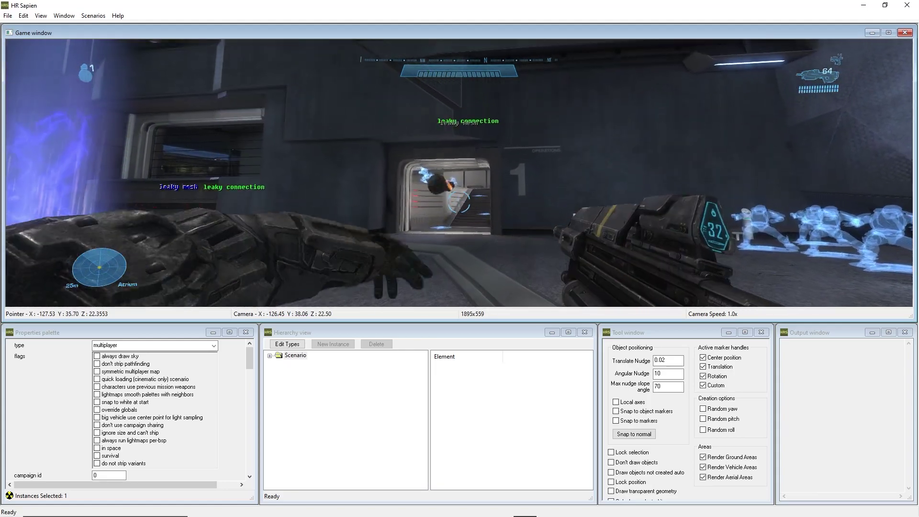
{"action": "key", "text": "w"}
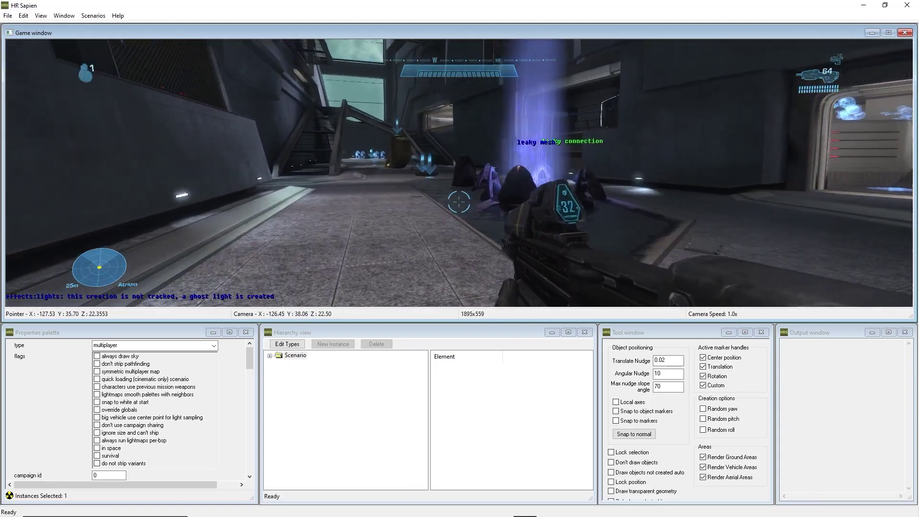
{"action": "key", "text": "w"}
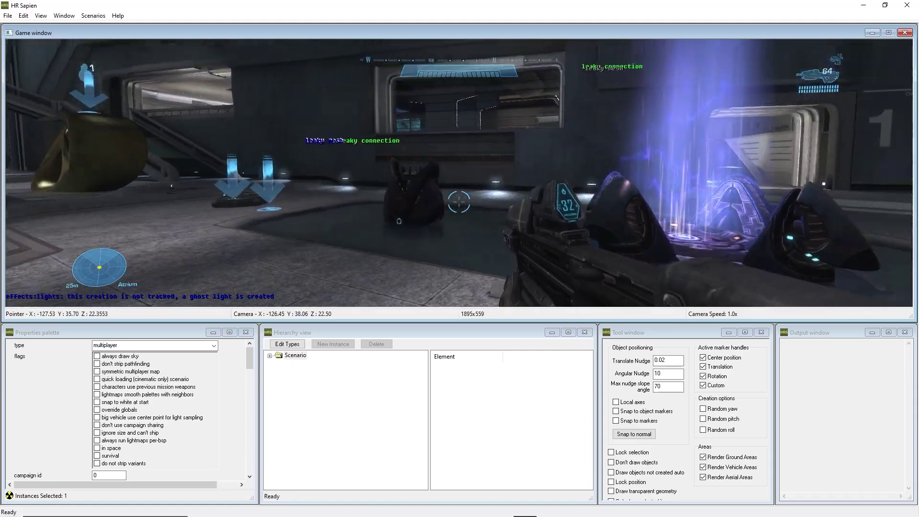
{"action": "key", "text": "w"}
{"action": "key", "text": "w"}
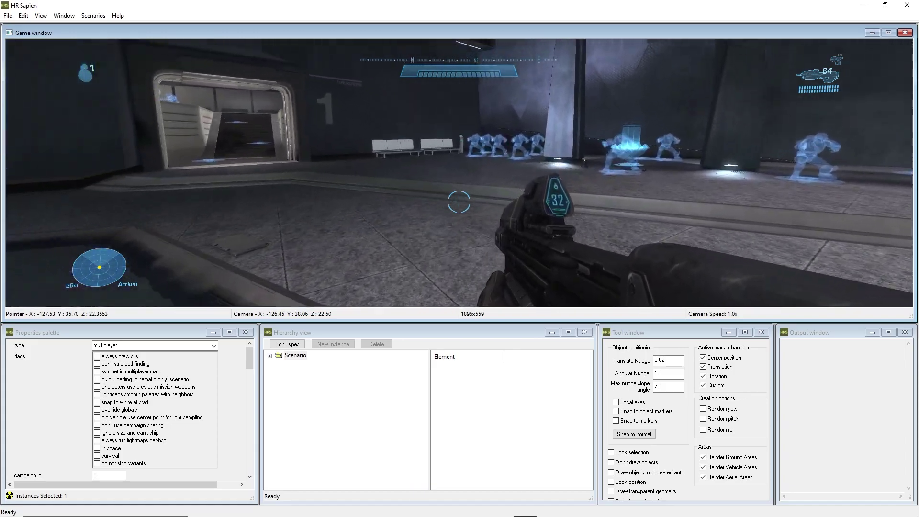
{"action": "key", "text": "w"}
- Alternate between the free camera and player control, ending in a third-person view of the Spartan
{"action": "key", "text": "Tab"}
{"action": "key", "text": "s"}
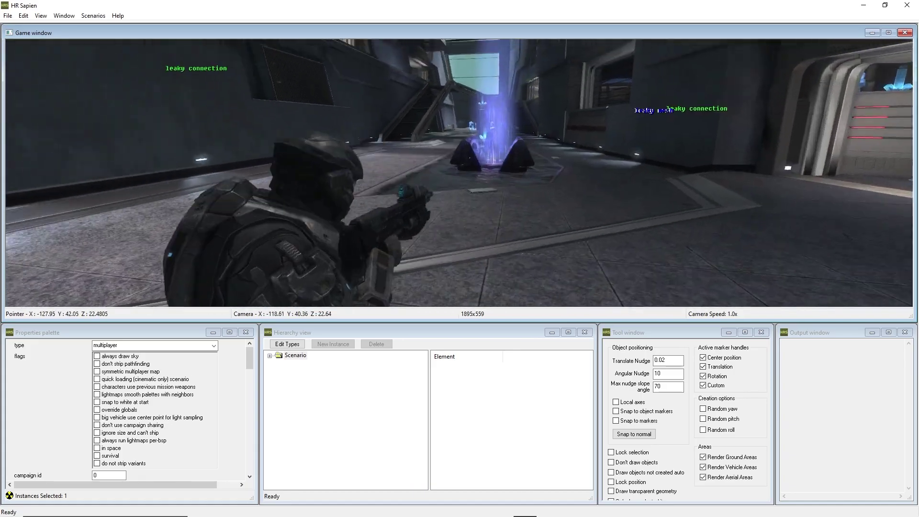
{"action": "key", "text": "Tab"}
{"action": "key", "text": "w"}
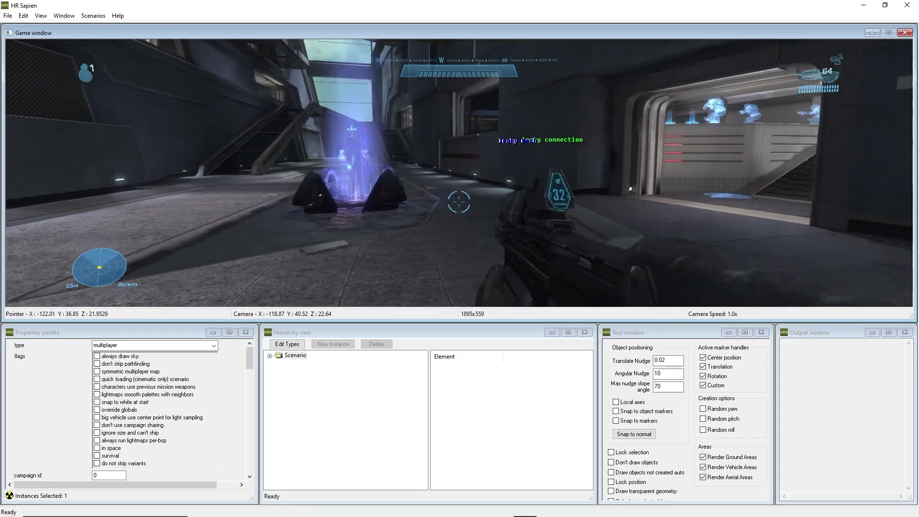
{"action": "key", "text": "s"}
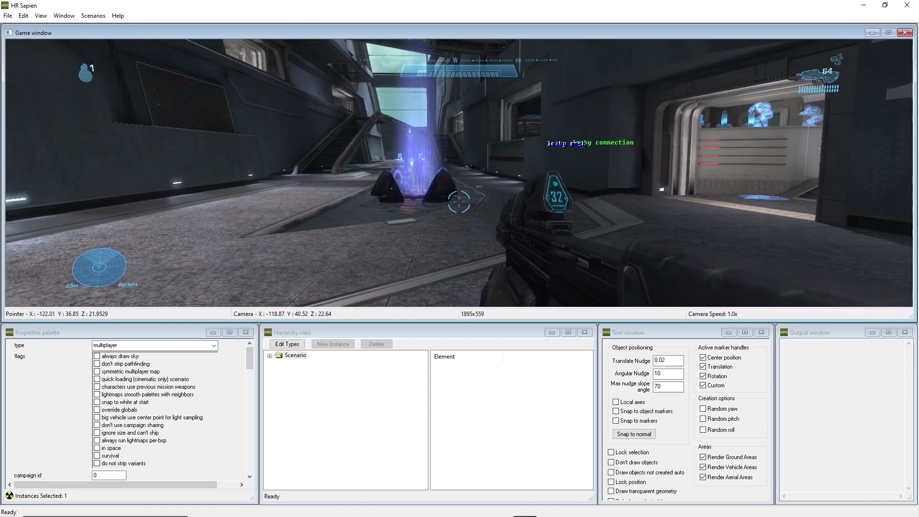
{"action": "key", "text": "Tab"}
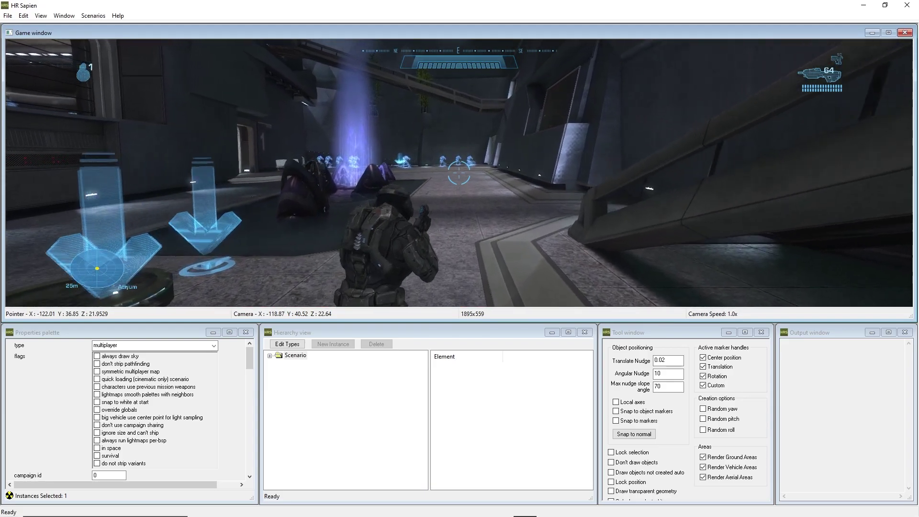
- Open the Cheats list in the in-game debug menu and browse its options down to bottomless clip
{"action": "key", "text": "Home"}
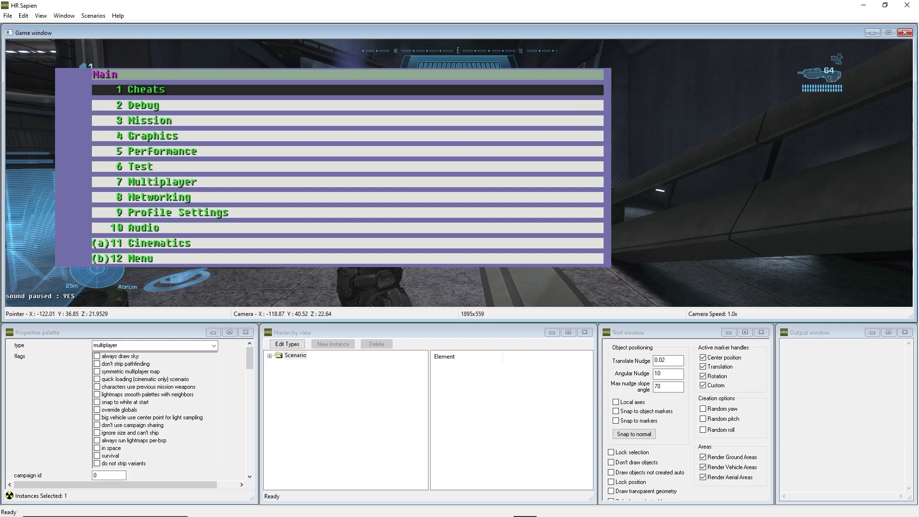
{"action": "key", "text": "Return"}
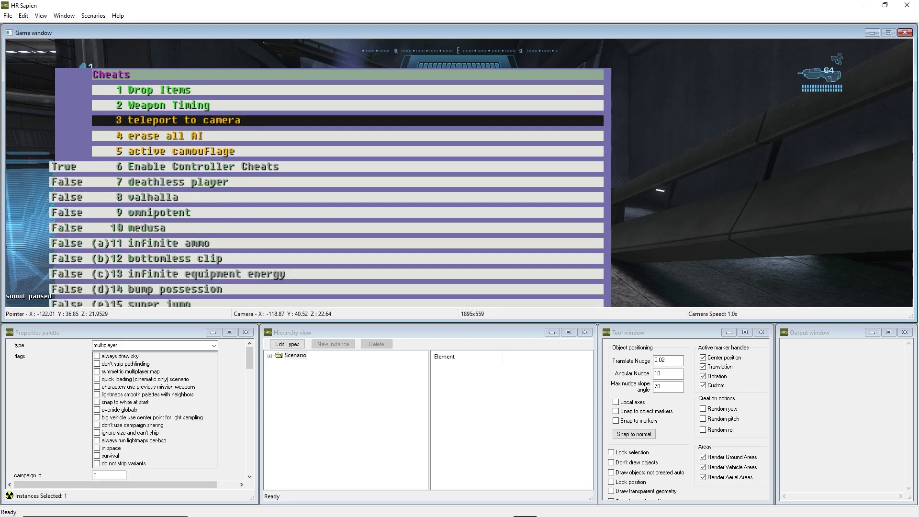
{"action": "key", "text": "Down"}
{"action": "key", "text": "Down"}
{"action": "key", "text": "Down"}
{"action": "key", "text": "Down"}
{"action": "key", "text": "Down"}
{"action": "key", "text": "Down"}
{"action": "key", "text": "Down"}
{"action": "key", "text": "Down"}
{"action": "key", "text": "Down"}
{"action": "key", "text": "Down"}
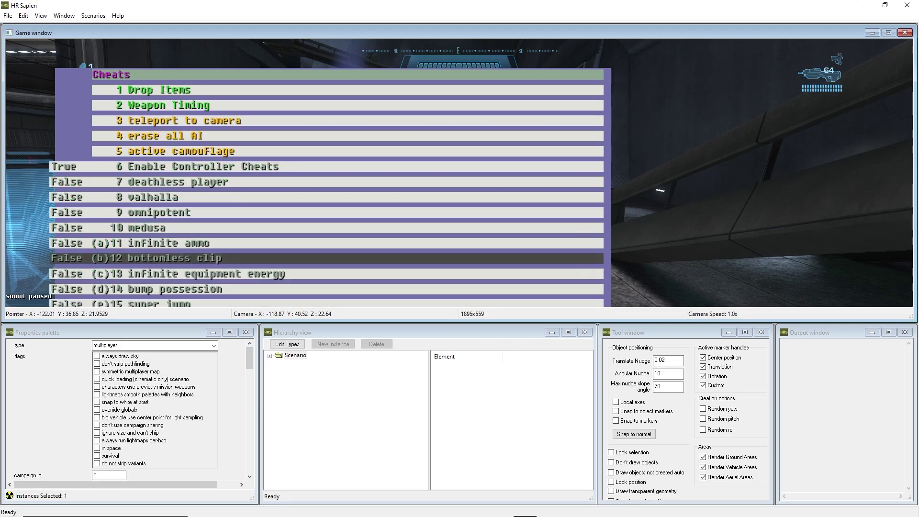
{"action": "key", "text": "Up"}
{"action": "key", "text": "Up"}
{"action": "key", "text": "Up"}
{"action": "key", "text": "Up"}
{"action": "key", "text": "Up"}
{"action": "key", "text": "Up"}
{"action": "key", "text": "Up"}
{"action": "key", "text": "Up"}
{"action": "key", "text": "Up"}
{"action": "key", "text": "Up"}
{"action": "key", "text": "Up"}
{"action": "key", "text": "Up"}
{"action": "key", "text": "Up"}
{"action": "key", "text": "Up"}
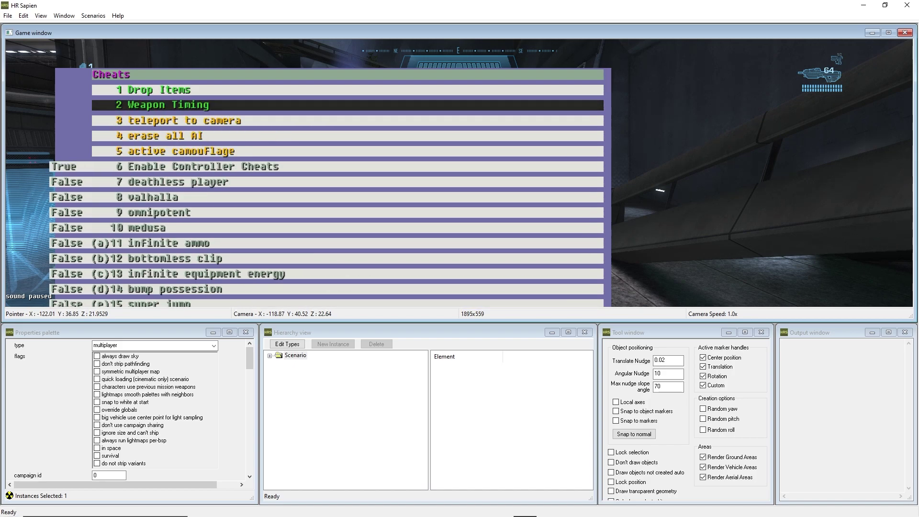
- Close the debug menu and cycle the view modes to the following camera
{"action": "key", "text": "Home"}
{"action": "key", "text": "BackSpace"}
{"action": "key", "text": "BackSpace"}
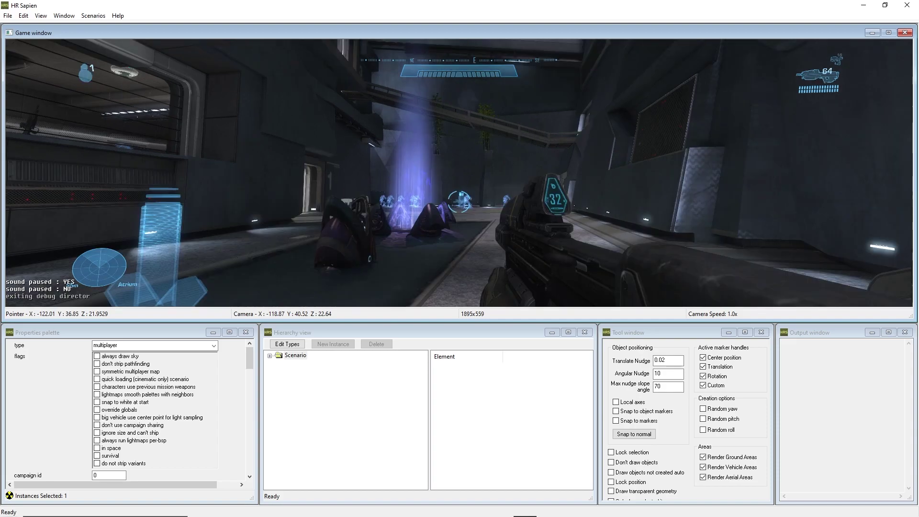
{"action": "key", "text": "BackSpace"}
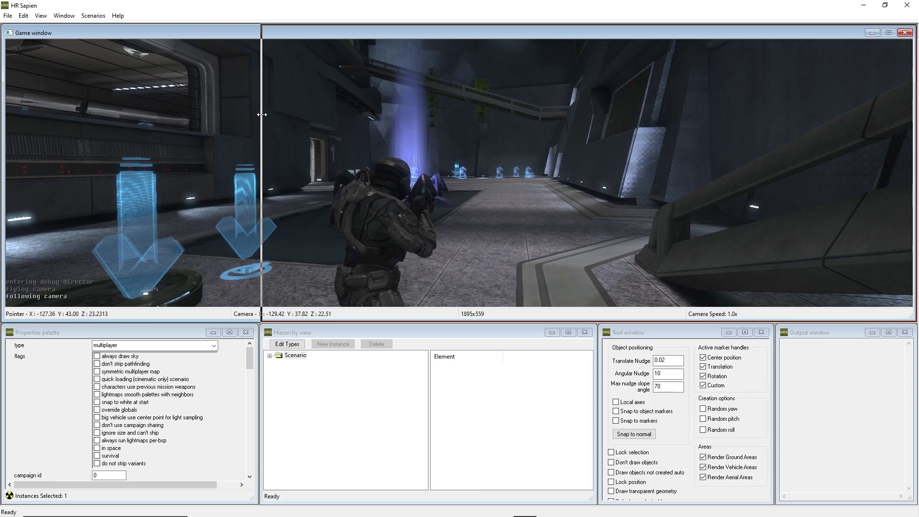
- Rearrange the layout so the Properties palette sits beside a narrower game window, and turn the view around the Spartan
{"action": "left_click_drag", "start_coordinate": [262, 115], "coordinate": [262, 115]}
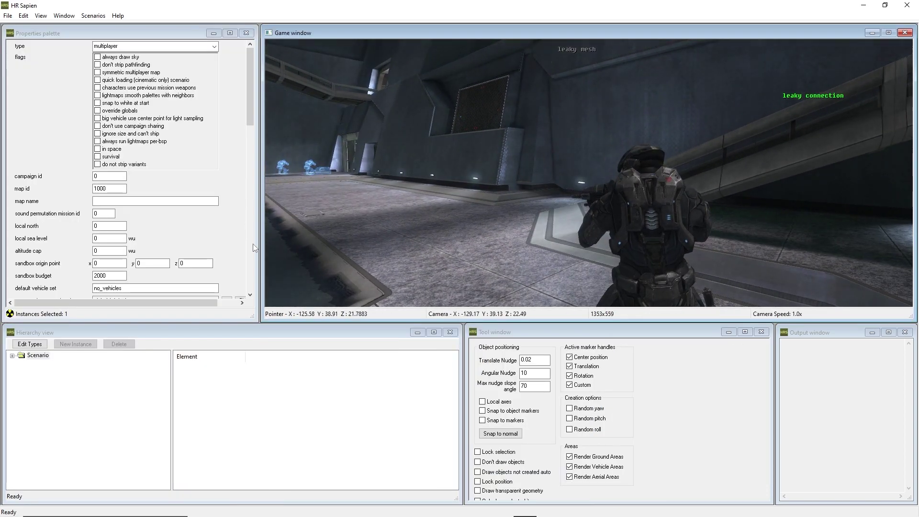
{"action": "left_click", "coordinate": [311, 385]}
{"action": "middle_click_drag", "start_coordinate": [428, 289], "coordinate": [574, 283]}
- Enable the infinite ammo and bottomless clip cheats in the debug menu
{"action": "key", "text": "Home"}
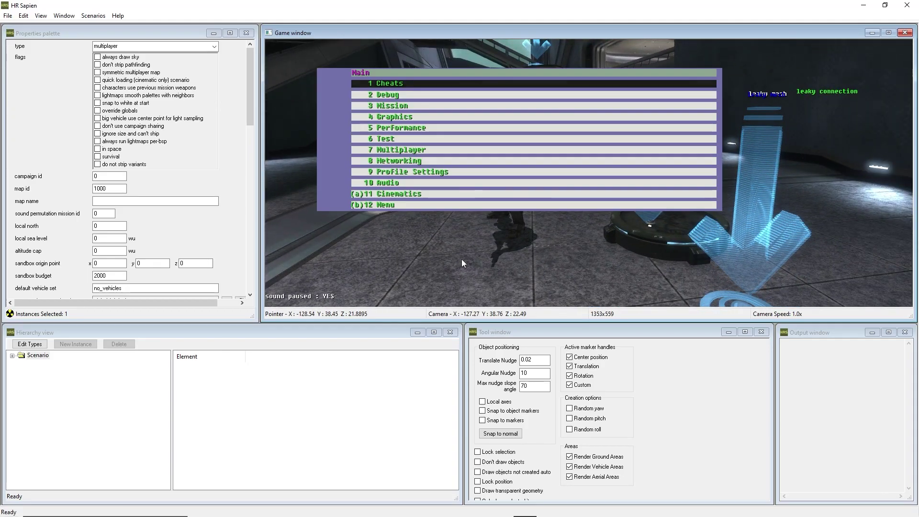
{"action": "key", "text": "Return"}
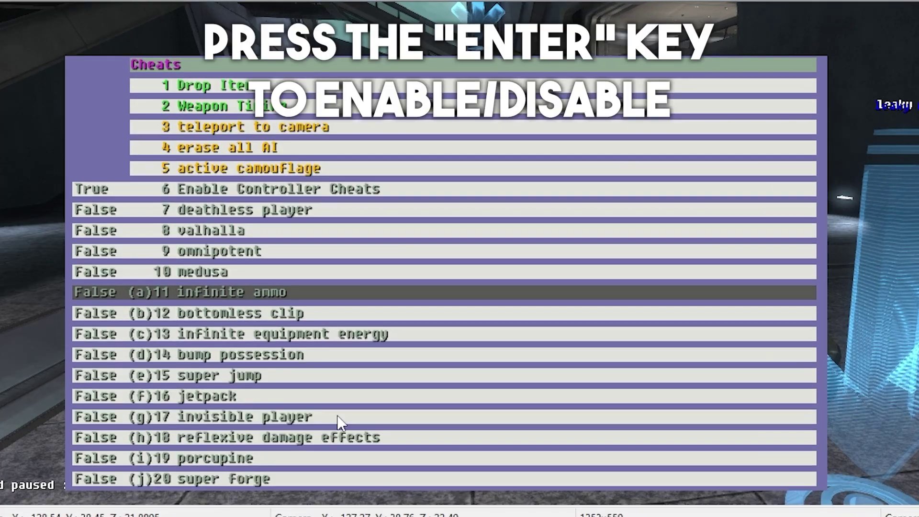
{"action": "key", "text": "Return"}
{"action": "key", "text": "Down"}
{"action": "key", "text": "Return"}
- Enable the jetpack cheat, look through the remaining cheats, and close the debug menu
{"action": "key", "text": "Down"}
{"action": "key", "text": "Down"}
{"action": "key", "text": "Up"}
{"action": "key", "text": "Down"}
{"action": "key", "text": "Down"}
{"action": "key", "text": "Down"}
{"action": "key", "text": "Return"}
{"action": "key", "text": "Down"}
{"action": "key", "text": "Down"}
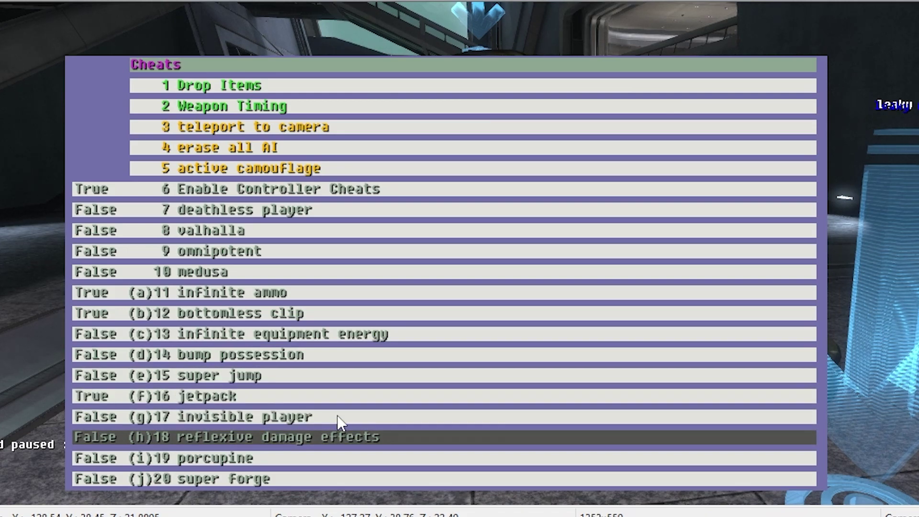
{"action": "key", "text": "Down"}
{"action": "key", "text": "Down"}
{"action": "key", "text": "Up"}
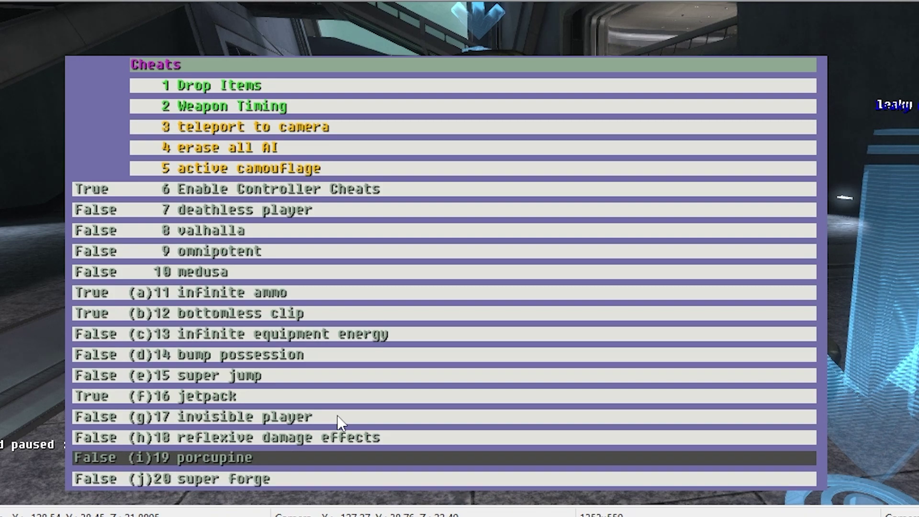
{"action": "key", "text": "Escape"}
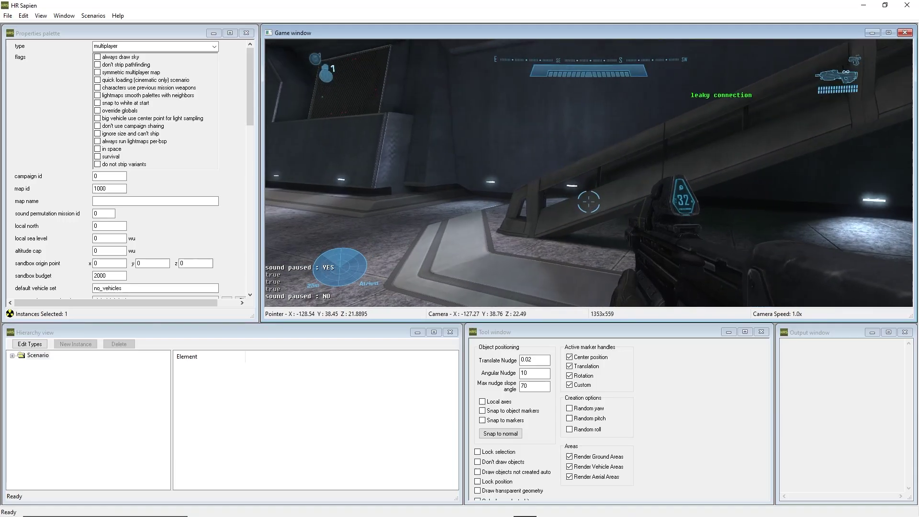
- Test the jetpack by flying the Spartan around the atrium, switching briefly to the free camera and back to player control
{"action": "key", "text": "w"}
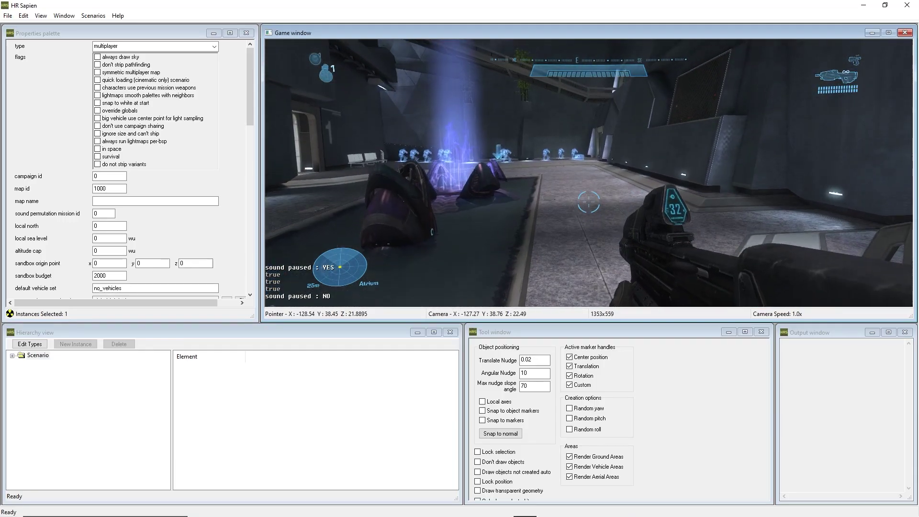
{"action": "key", "text": "w"}
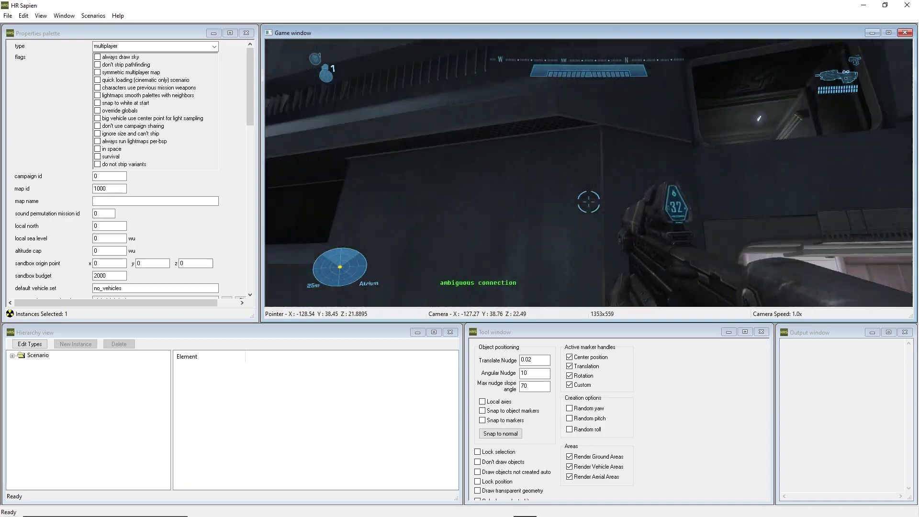
{"action": "key", "text": "w"}
{"action": "key", "text": "Tab"}
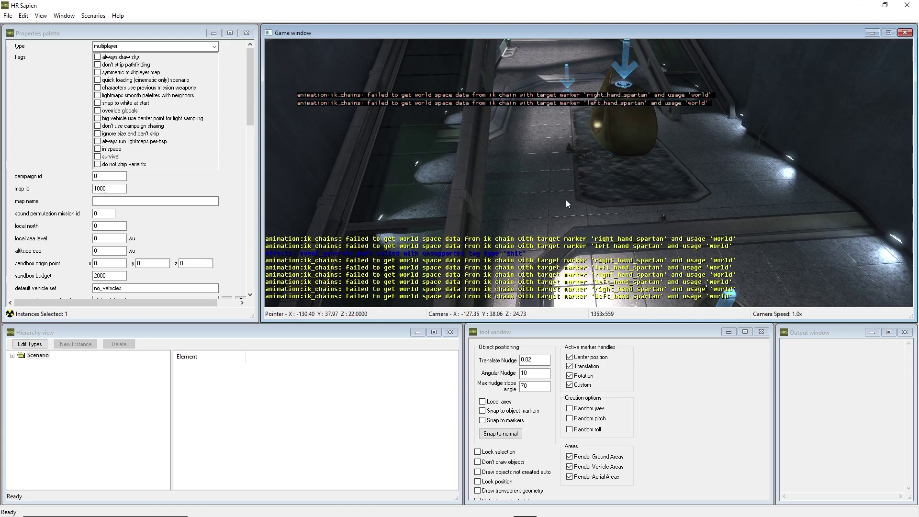
{"action": "middle_click_drag", "start_coordinate": [565, 200], "coordinate": [636, 196]}
{"action": "key", "text": "Tab"}
{"action": "key", "text": "w"}
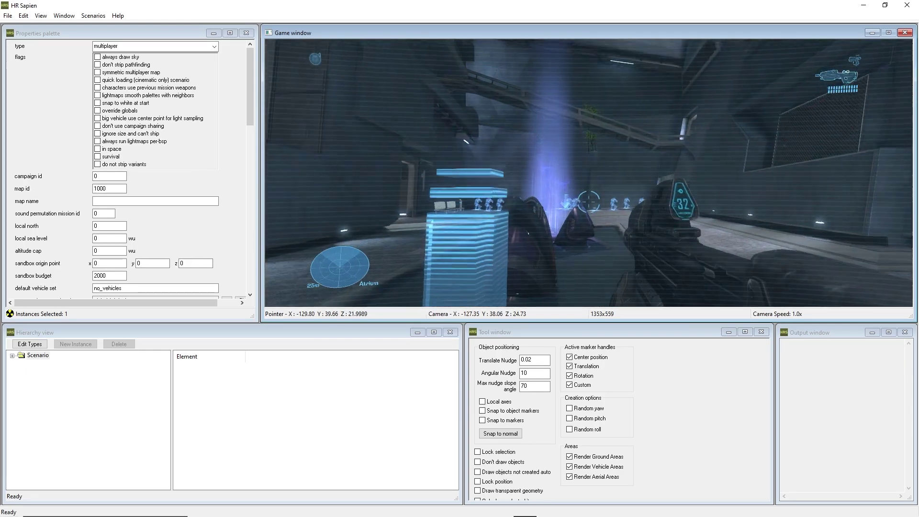
{"action": "key", "text": "w"}
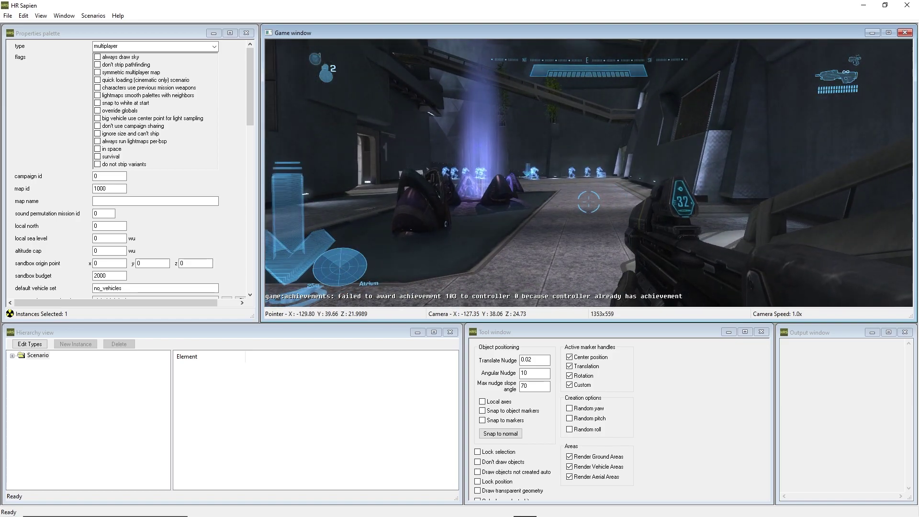
- Reopen the Cheats list in the debug menu and enable deathless player
{"action": "key", "text": "Home"}
{"action": "key", "text": "Return"}
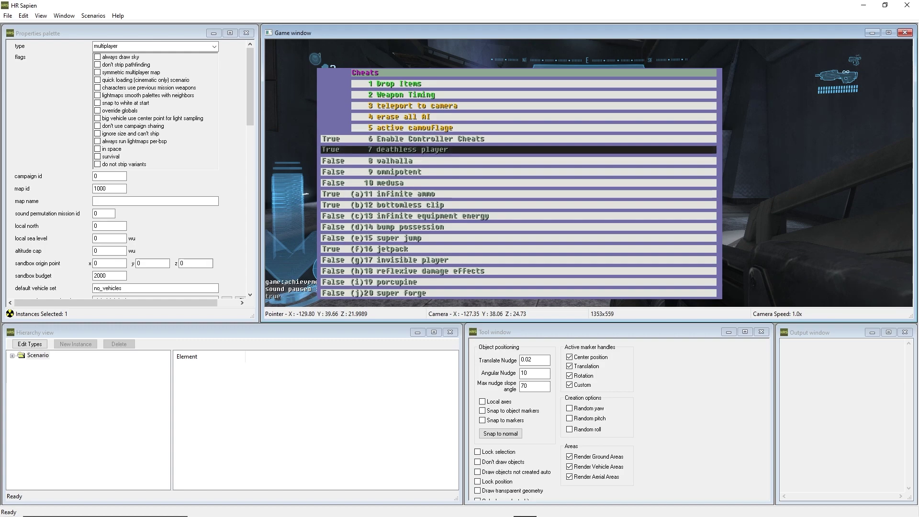
- Close the debug menu, test deathless player by flying the Spartan around the atrium, and return to the free camera
{"action": "key", "text": "Home"}
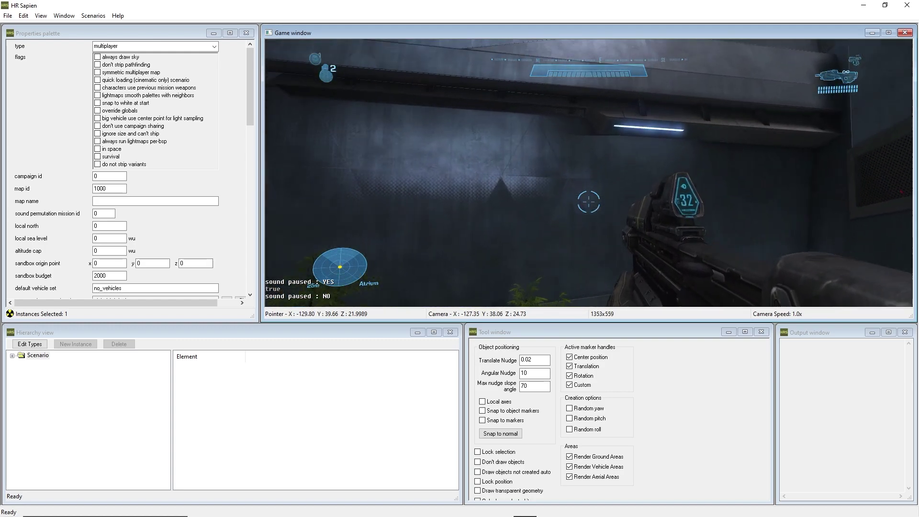
{"action": "key", "text": "space"}
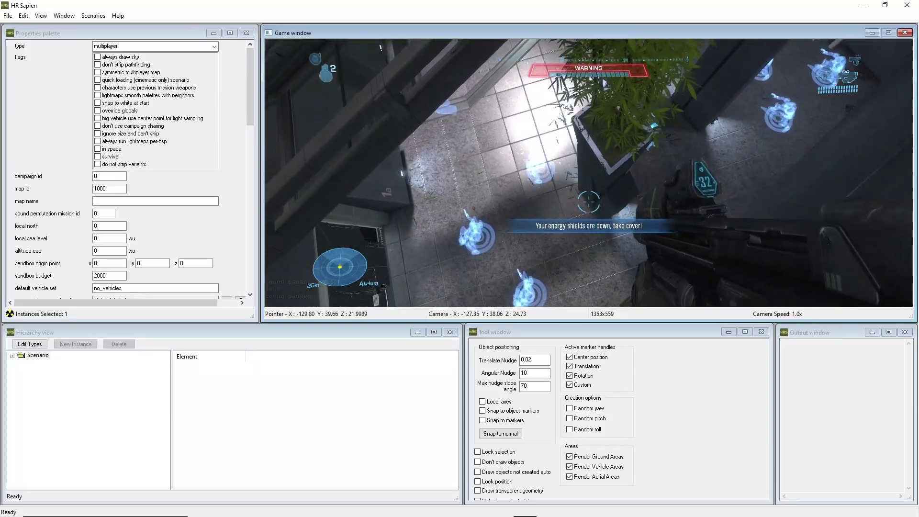
{"action": "key", "text": "w"}
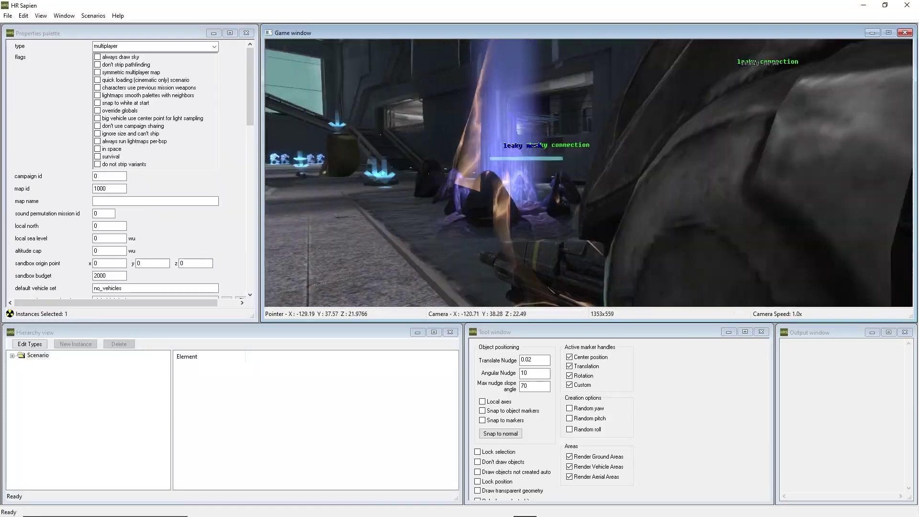
{"action": "key", "text": "Home"}
{"action": "left_click", "coordinate": [567, 323]}
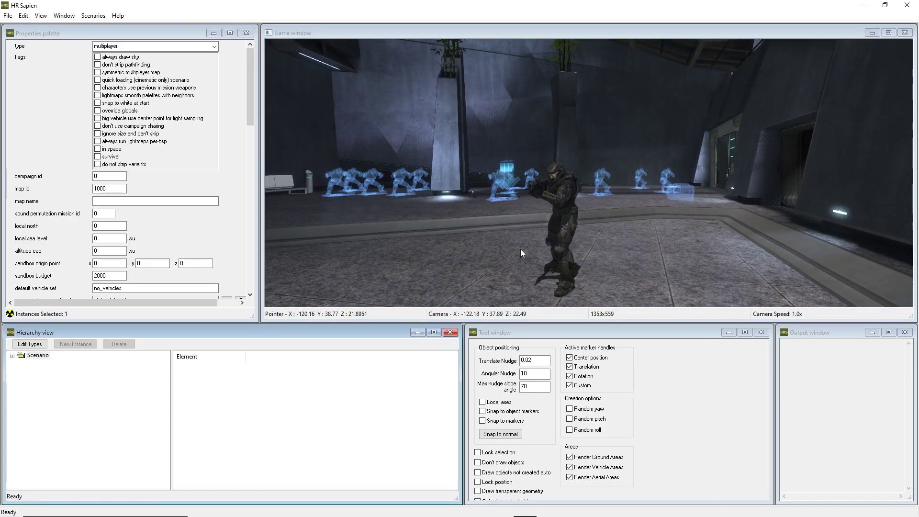
{"action": "key", "text": "s"}
{"action": "middle_click_drag", "start_coordinate": [521, 250], "coordinate": [520, 250]}
- Widen the Properties palette until the Clear buttons show fully and look through the scenario's properties
{"action": "left_click", "coordinate": [50, 47]}
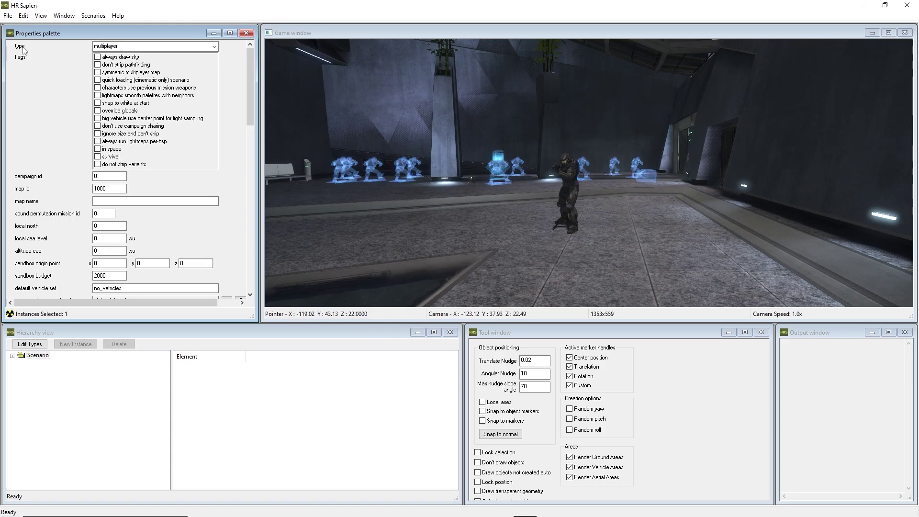
{"action": "scroll", "coordinate": [61, 139], "scroll_direction": "down", "scroll_amount": 5}
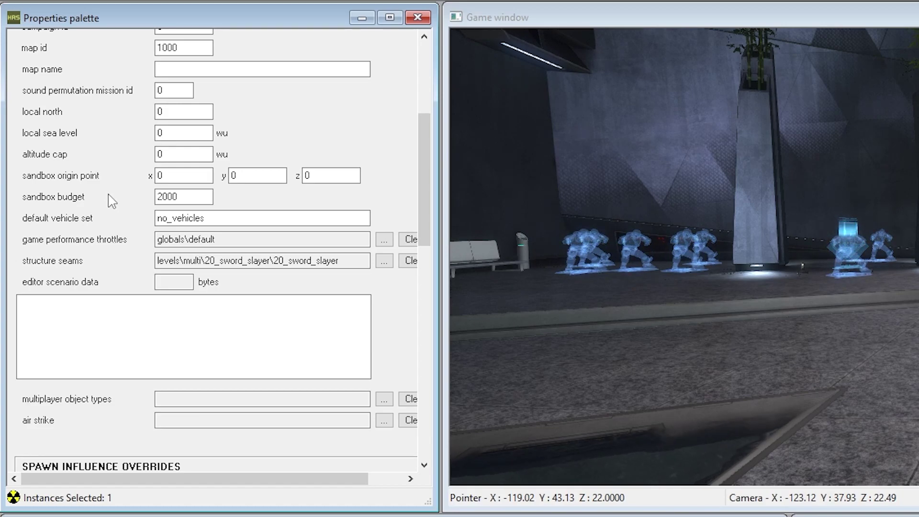
{"action": "left_click_drag", "start_coordinate": [441, 344], "coordinate": [499, 345]}
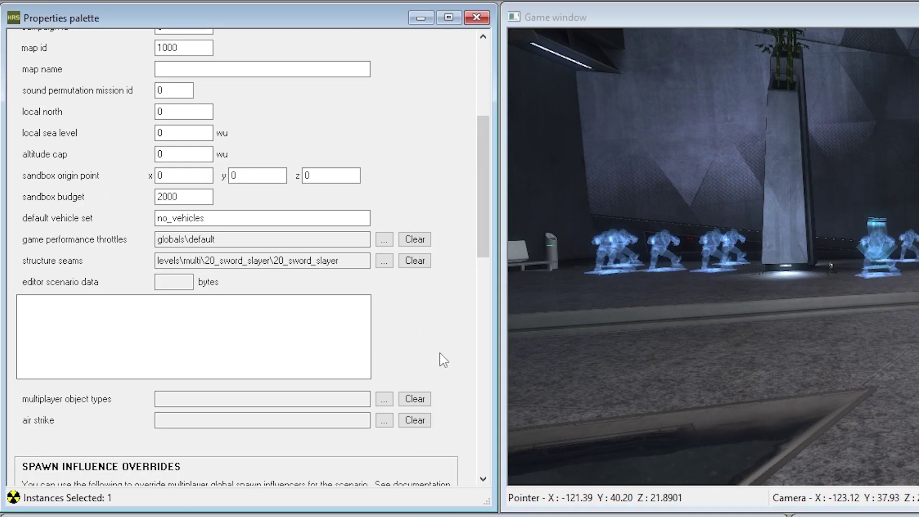
{"action": "scroll", "coordinate": [445, 323], "scroll_direction": "down", "scroll_amount": 3}
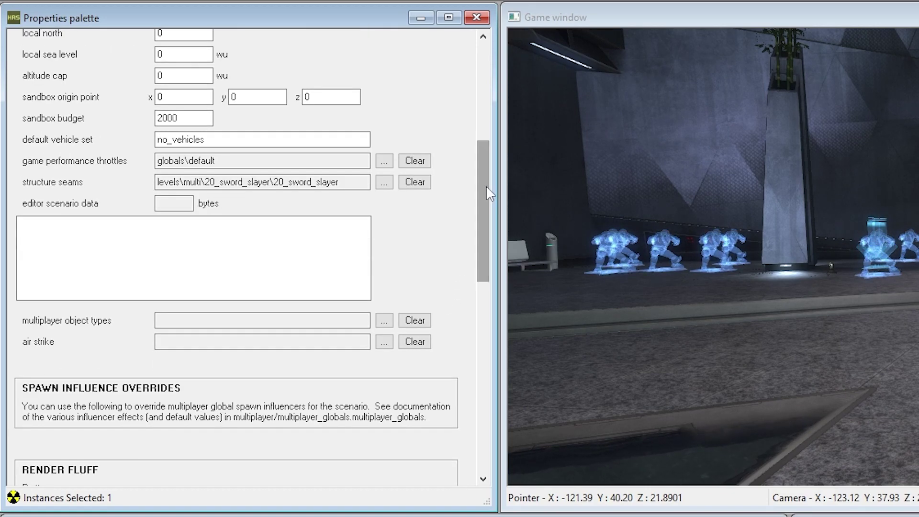
{"action": "left_click_drag", "start_coordinate": [486, 187], "coordinate": [478, 363]}
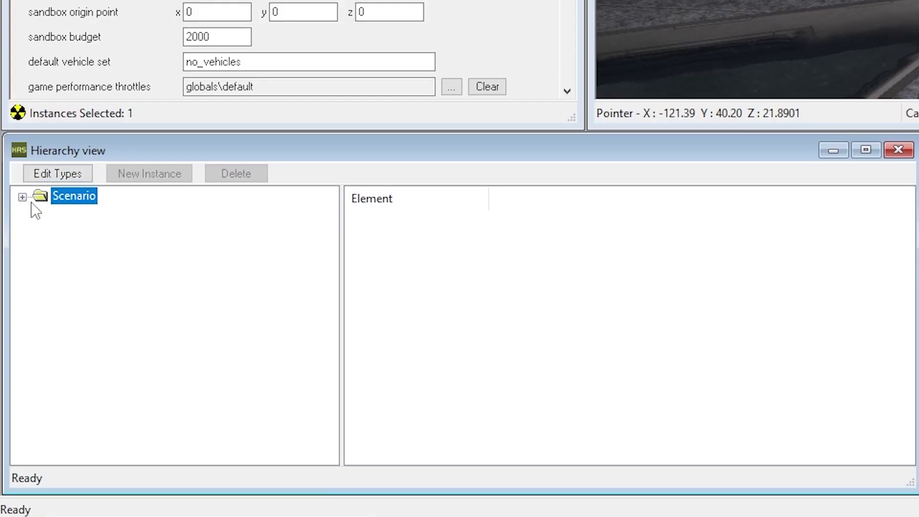
- Expand the Scenario tree in the Hierarchy view and look inside its Objects and Lighting Data folders
{"action": "left_click", "coordinate": [23, 196]}
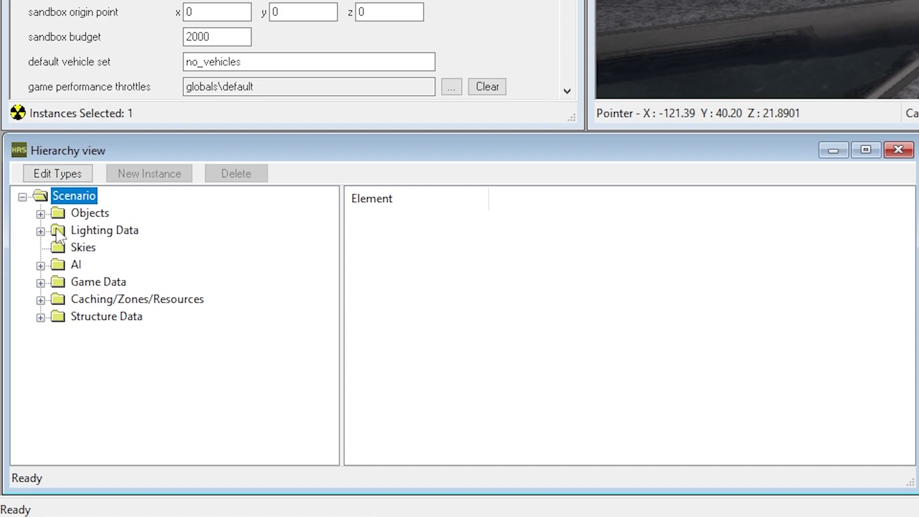
{"action": "left_click", "coordinate": [40, 214]}
{"action": "left_click", "coordinate": [40, 214]}
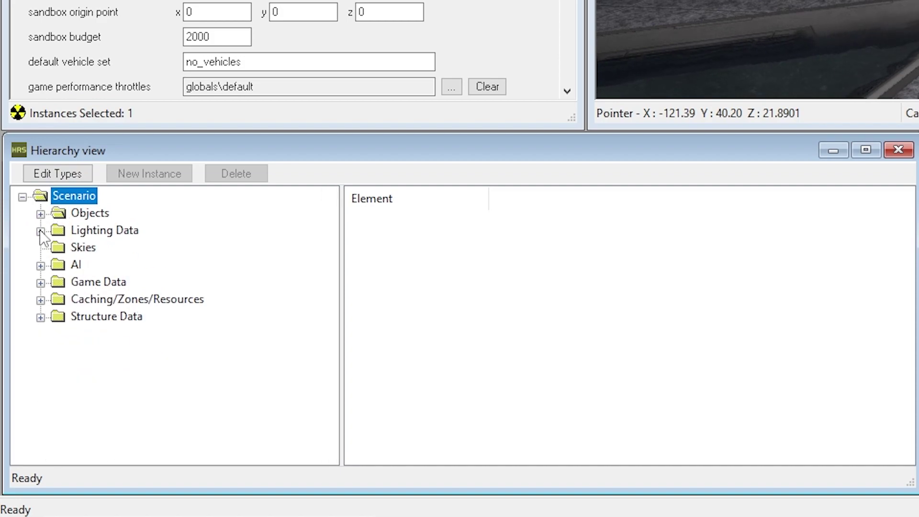
{"action": "left_click", "coordinate": [41, 231]}
{"action": "left_click", "coordinate": [41, 231]}
{"action": "left_click", "coordinate": [41, 231]}
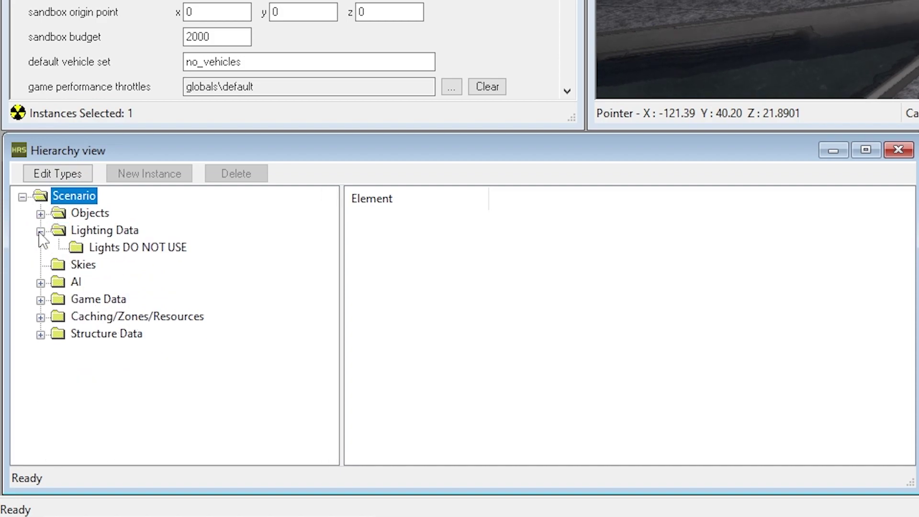
{"action": "left_click", "coordinate": [41, 231]}
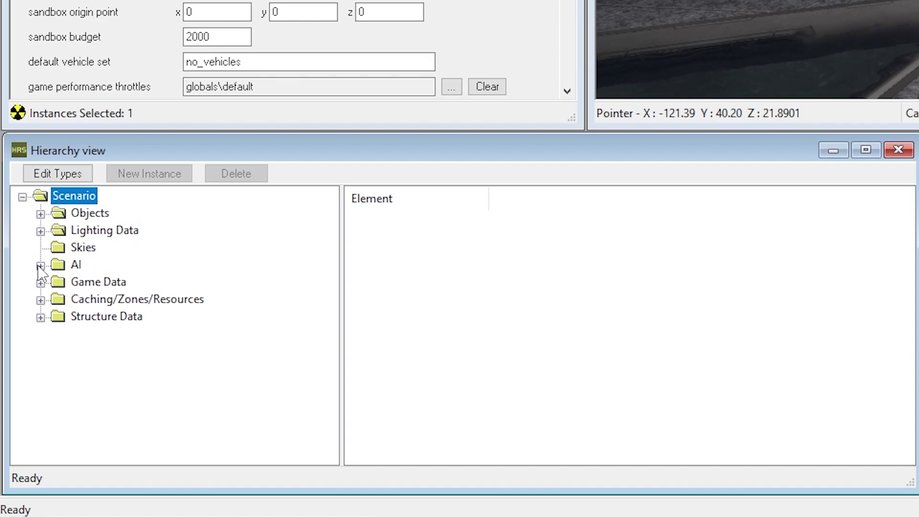
- Look inside the Structure Data and Caching/Zones/Resources folders, collapsing each again
{"action": "left_click", "coordinate": [40, 318]}
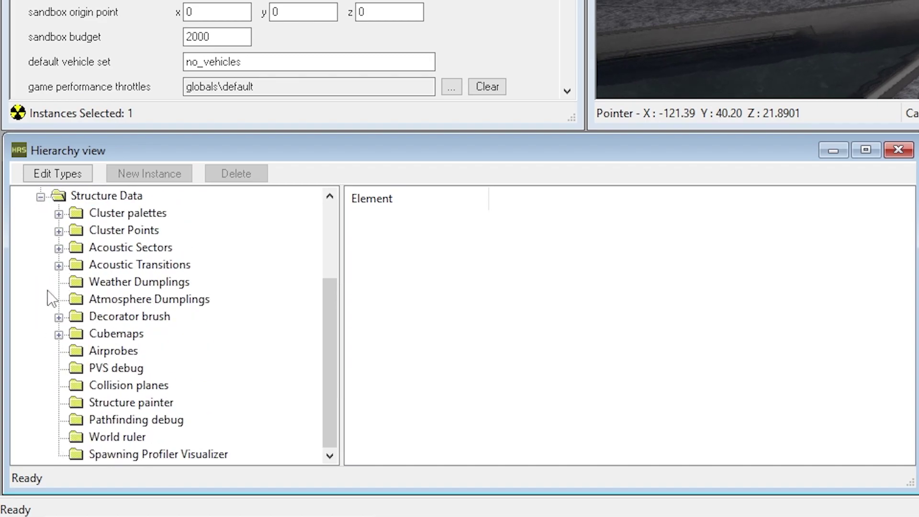
{"action": "scroll", "coordinate": [70, 316], "scroll_direction": "up", "scroll_amount": 3}
{"action": "left_click", "coordinate": [40, 318]}
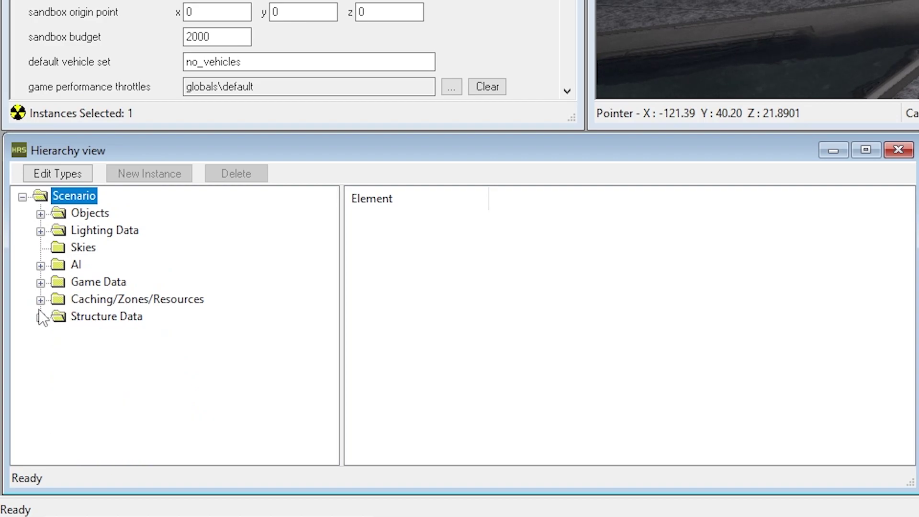
{"action": "left_click", "coordinate": [40, 300]}
{"action": "left_click", "coordinate": [41, 300]}
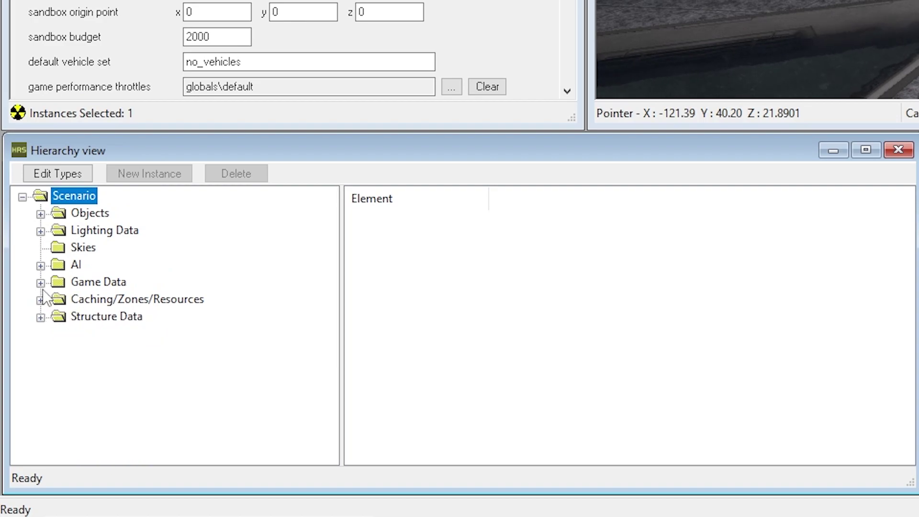
- Examine the subfolders of Game Data and AI in the Scenario tree, collapsing each again
{"action": "left_click", "coordinate": [41, 283]}
{"action": "scroll", "coordinate": [64, 284], "scroll_direction": "down", "scroll_amount": 1}
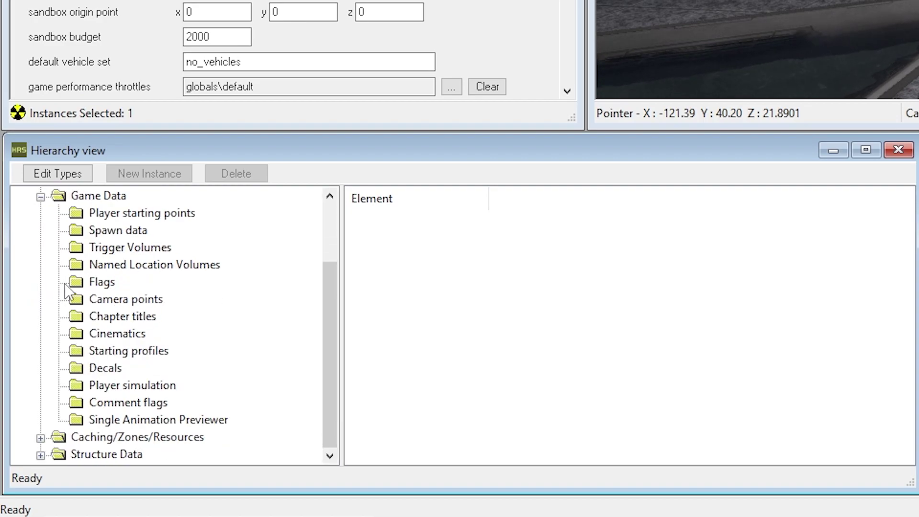
{"action": "scroll", "coordinate": [167, 274], "scroll_direction": "up", "scroll_amount": 1}
{"action": "scroll", "coordinate": [138, 288], "scroll_direction": "down", "scroll_amount": 1}
{"action": "scroll", "coordinate": [155, 276], "scroll_direction": "up", "scroll_amount": 2}
{"action": "left_click", "coordinate": [41, 283]}
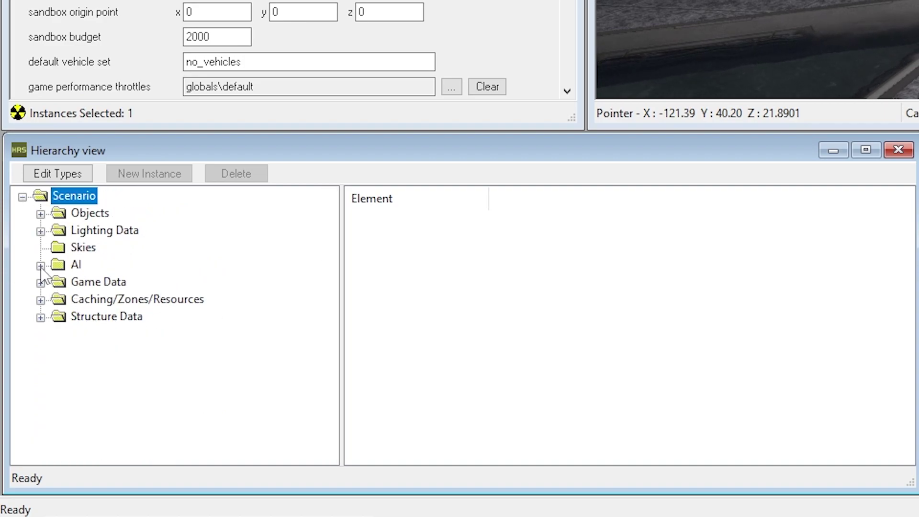
{"action": "left_click", "coordinate": [41, 266]}
{"action": "scroll", "coordinate": [146, 255], "scroll_direction": "down", "scroll_amount": 1}
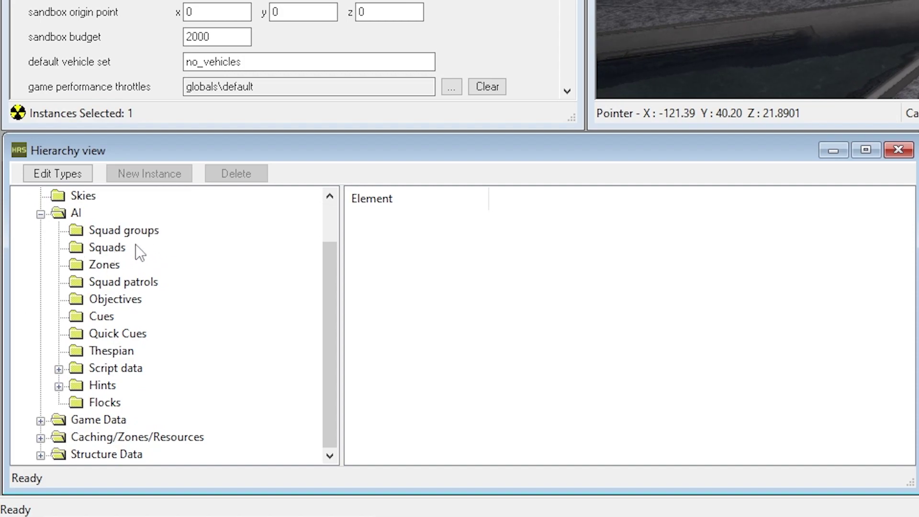
{"action": "scroll", "coordinate": [87, 316], "scroll_direction": "up", "scroll_amount": 1}
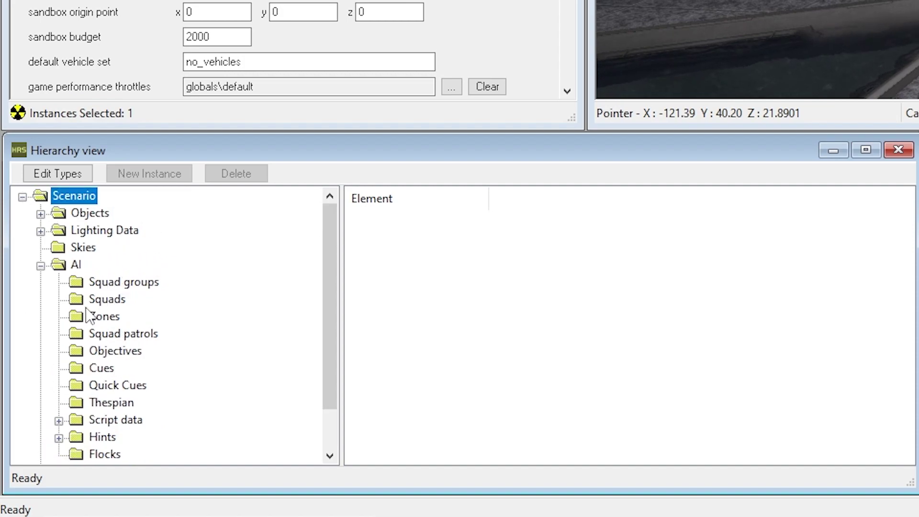
{"action": "left_click", "coordinate": [41, 266]}
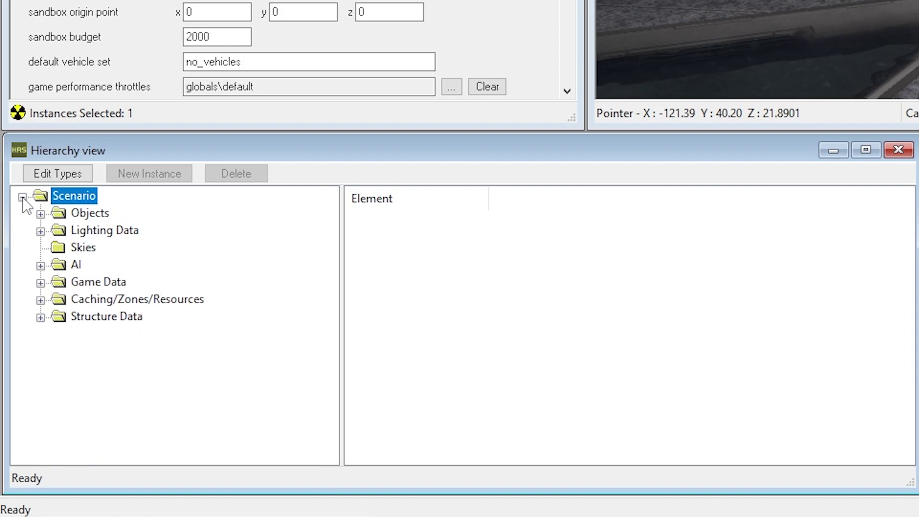
- Enlarge the Tool window upward to view all its options, restore its height, and bring up the Output window
{"action": "left_click", "coordinate": [841, 53]}
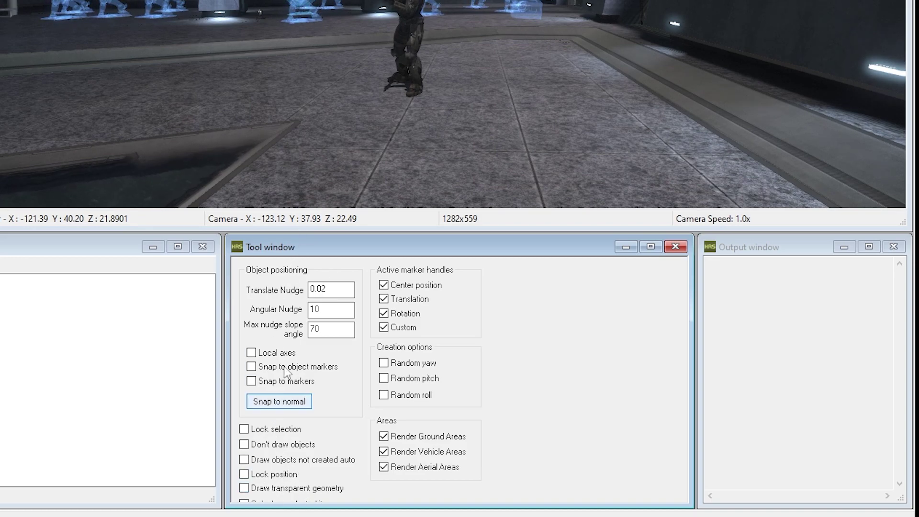
{"action": "left_click_drag", "start_coordinate": [297, 234], "coordinate": [300, 29]}
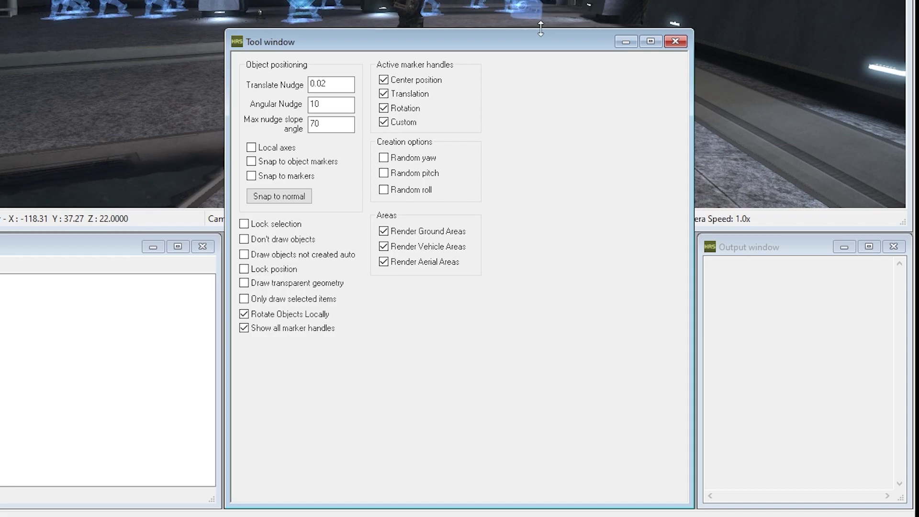
{"action": "left_click_drag", "start_coordinate": [540, 28], "coordinate": [536, 233]}
{"action": "left_click", "coordinate": [775, 273]}
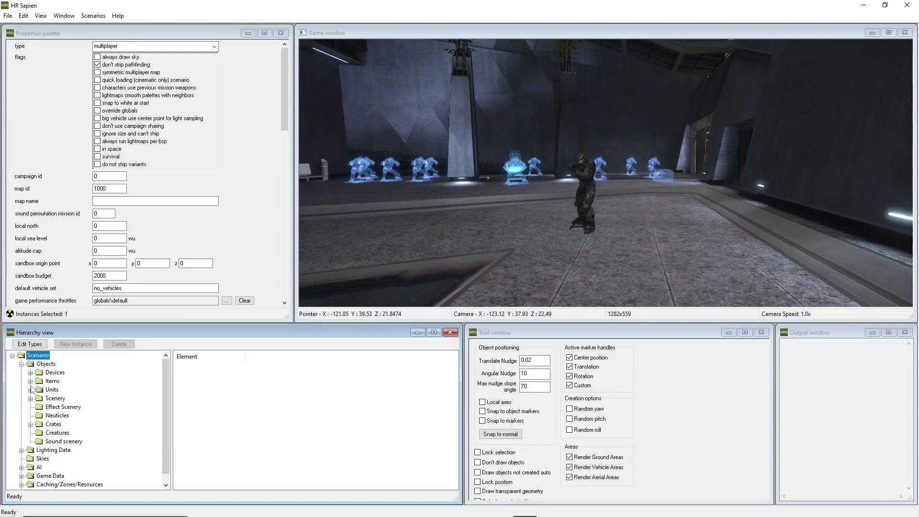
- Place a new weapon instance from the Items' Weapons folder on the floor near the Spartan
{"action": "left_click", "coordinate": [30, 382]}
{"action": "left_click", "coordinate": [65, 399]}
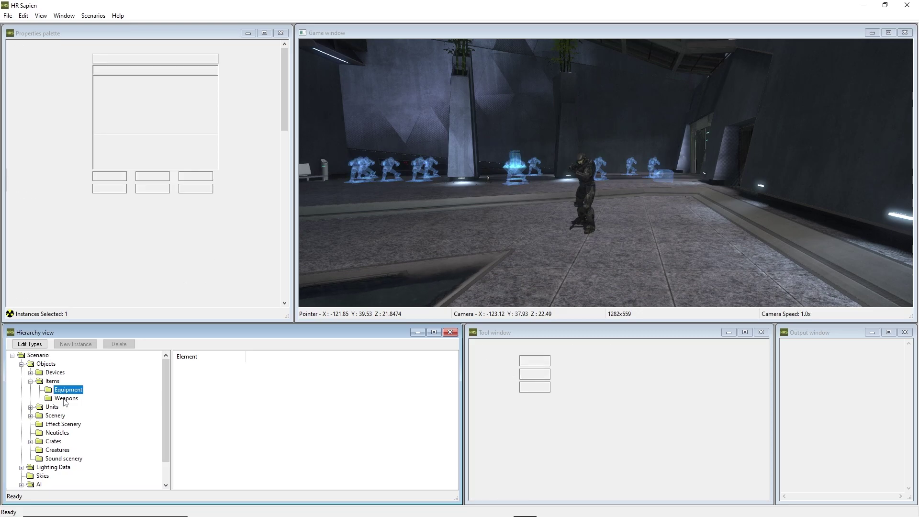
{"action": "middle_click_drag", "start_coordinate": [414, 268], "coordinate": [413, 267]}
{"action": "key", "text": "w"}
{"action": "right_click", "coordinate": [556, 151]}
{"action": "left_click", "coordinate": [67, 399]}
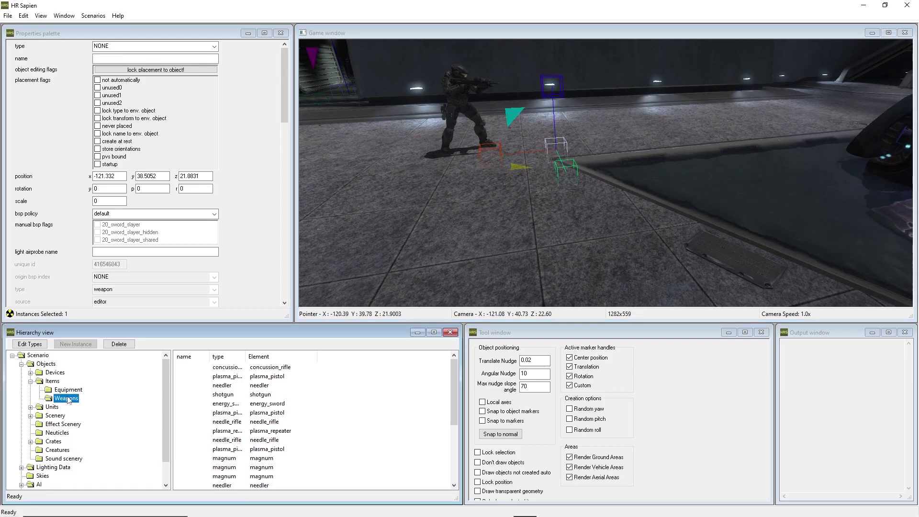
{"action": "left_click", "coordinate": [556, 146]}
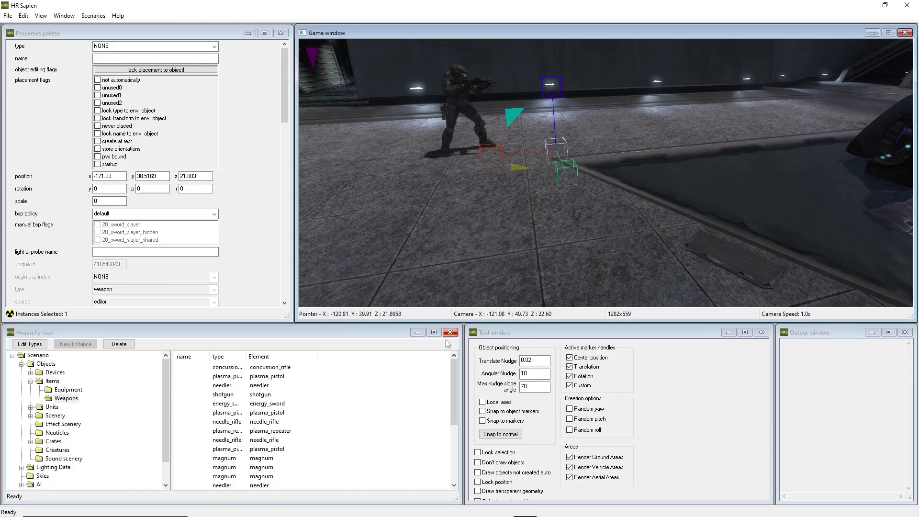
- Select the NONE entry at the end of the weapons list and set its type to energy_sword
{"action": "left_click_drag", "start_coordinate": [454, 388], "coordinate": [454, 461]}
{"action": "left_click", "coordinate": [259, 476]}
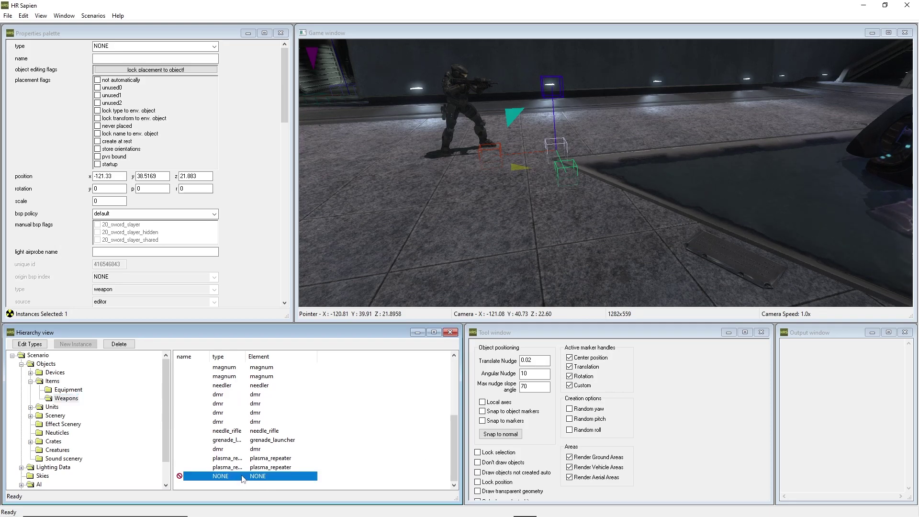
{"action": "left_click", "coordinate": [117, 47]}
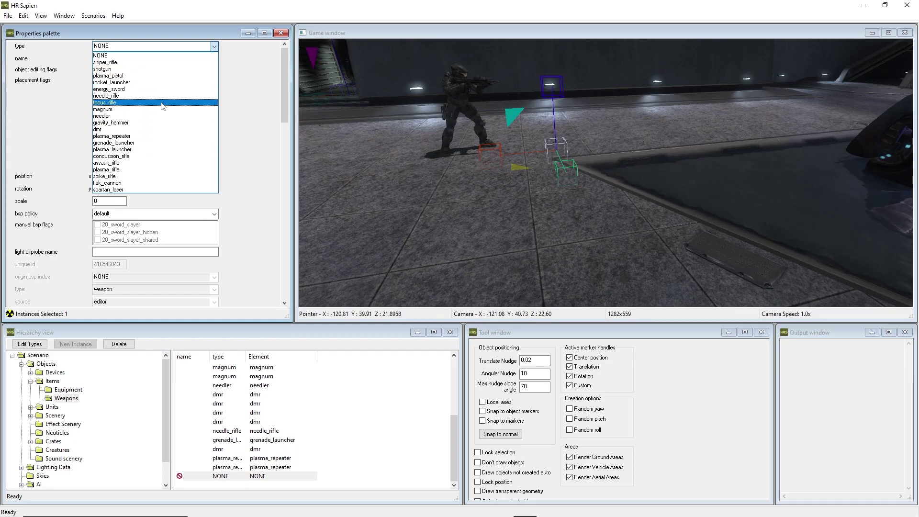
{"action": "left_click", "coordinate": [140, 90]}
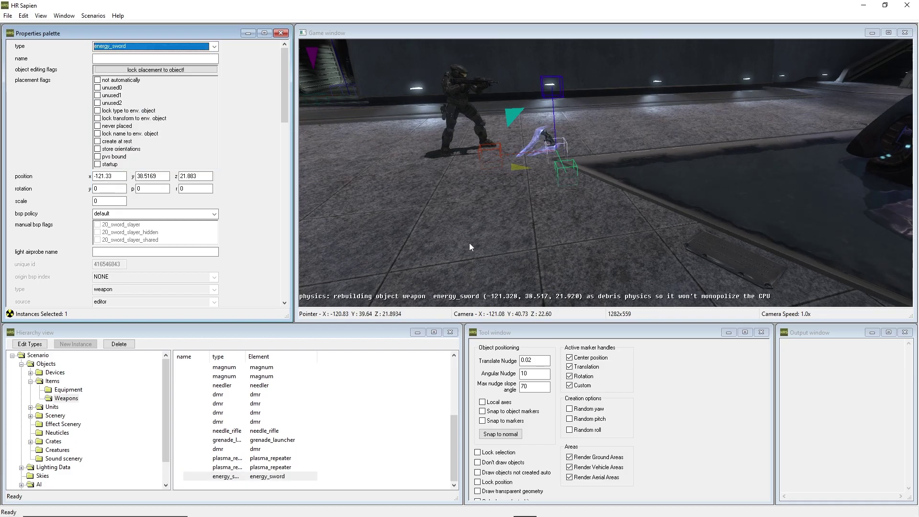
- Raise the energy sword's placement above the floor to a z position of about 22.10
{"action": "middle_click_drag", "start_coordinate": [469, 245], "coordinate": [434, 245]}
{"action": "key", "text": "w"}
{"action": "middle_click_drag", "start_coordinate": [568, 144], "coordinate": [567, 177]}
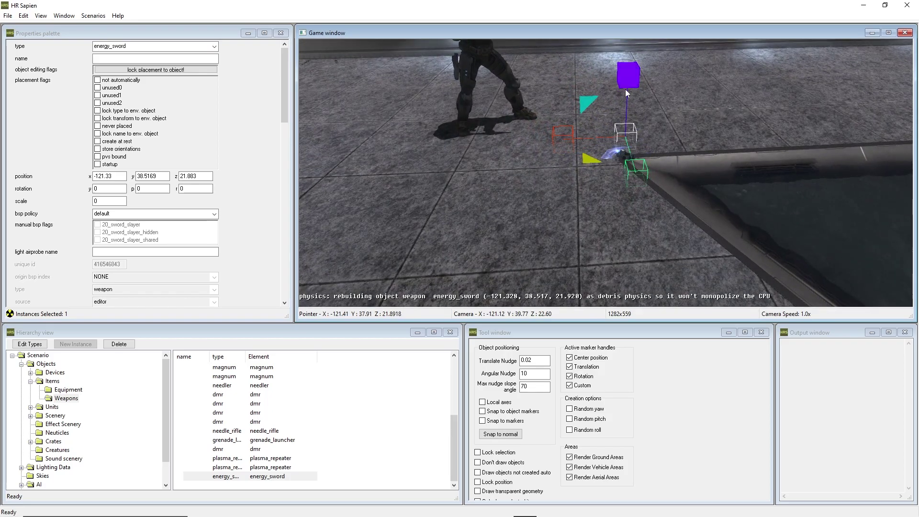
{"action": "left_click_drag", "start_coordinate": [628, 71], "coordinate": [629, 45]}
{"action": "key", "text": "a"}
{"action": "middle_click_drag", "start_coordinate": [642, 142], "coordinate": [682, 128]}
{"action": "left_click_drag", "start_coordinate": [618, 129], "coordinate": [618, 111]}
- Take control of the Spartan, swap the assault rifle for the energy sword and back, and return to the free camera
{"action": "key", "text": "Tab"}
{"action": "key", "text": "a"}
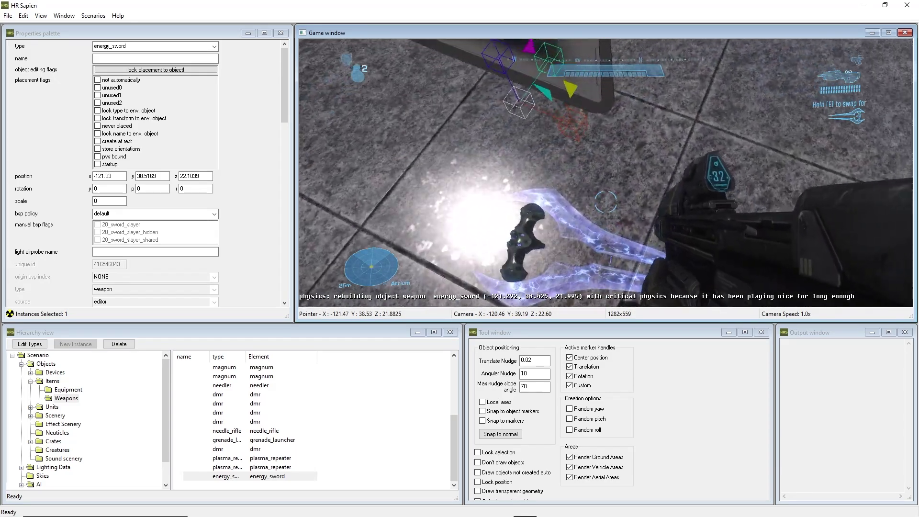
{"action": "key", "text": "e"}
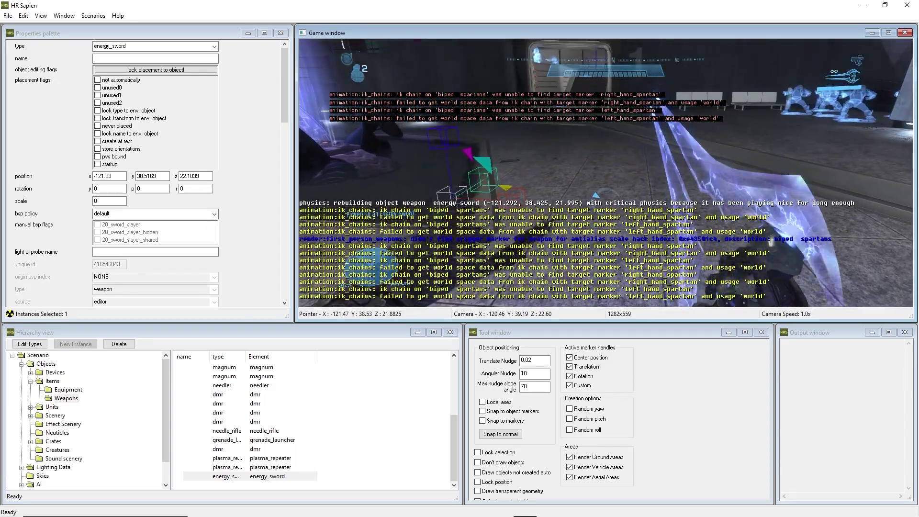
{"action": "key", "text": "e"}
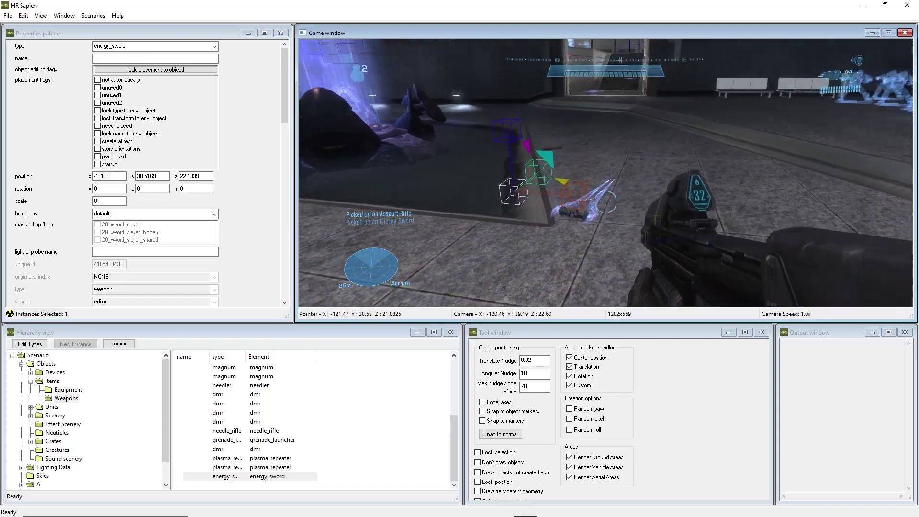
{"action": "key", "text": "Tab"}
- Place a plasma grenade from the Items' Equipment folder on the floor between the Spartan and the energy sword
{"action": "key", "text": "d"}
{"action": "middle_click_drag", "start_coordinate": [663, 203], "coordinate": [541, 211]}
{"action": "left_click", "coordinate": [67, 389]}
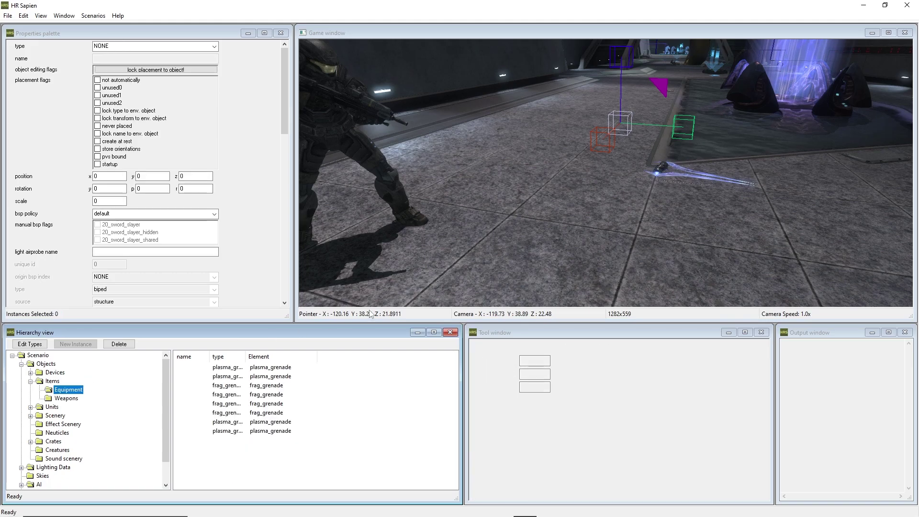
{"action": "left_click_drag", "start_coordinate": [318, 450], "coordinate": [249, 366]}
{"action": "left_click", "coordinate": [314, 449]}
{"action": "right_click", "coordinate": [617, 213]}
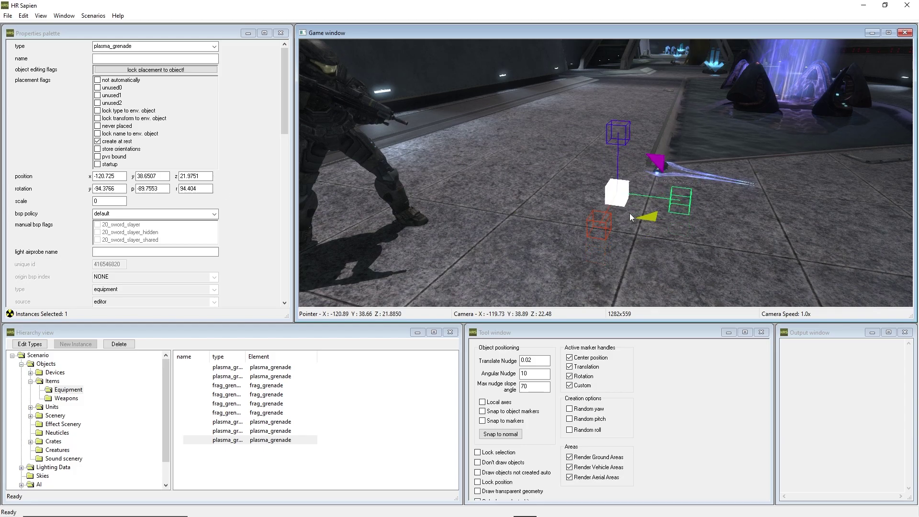
- Delete the newly placed plasma grenade from the end of the equipment list
{"action": "left_click", "coordinate": [274, 433]}
{"action": "left_click", "coordinate": [274, 431]}
{"action": "left_click", "coordinate": [271, 439]}
{"action": "key", "text": "Delete"}
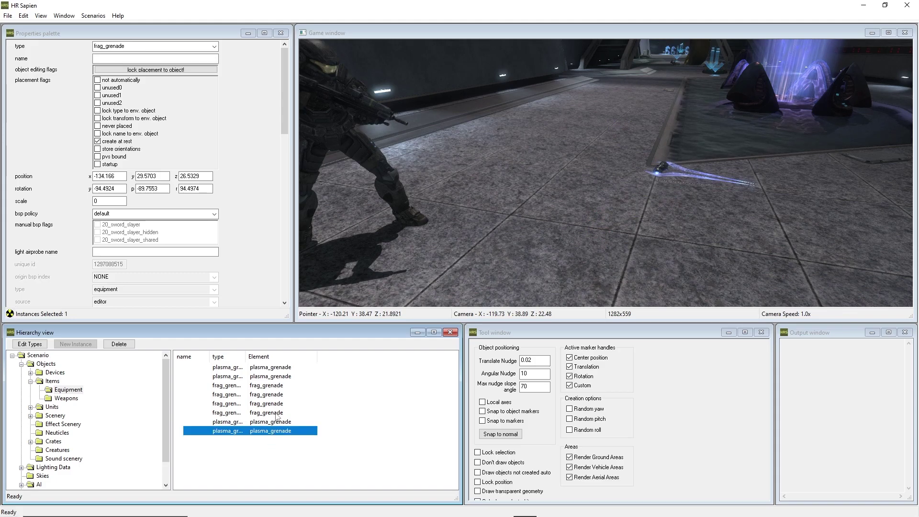
- Place a copy of a listed frag grenade on the floor near the Spartan and delete it again
{"action": "left_click", "coordinate": [276, 414]}
{"action": "right_click", "coordinate": [565, 241]}
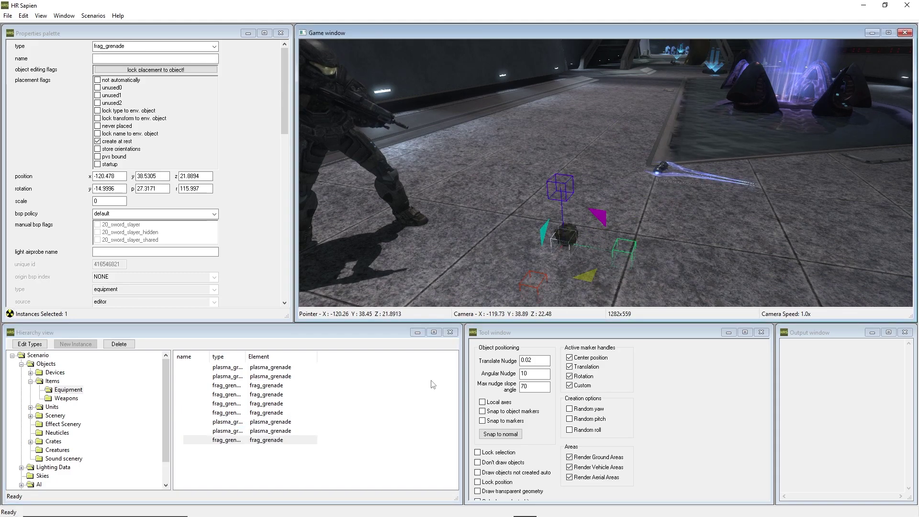
{"action": "left_click", "coordinate": [268, 440]}
{"action": "key", "text": "Delete"}
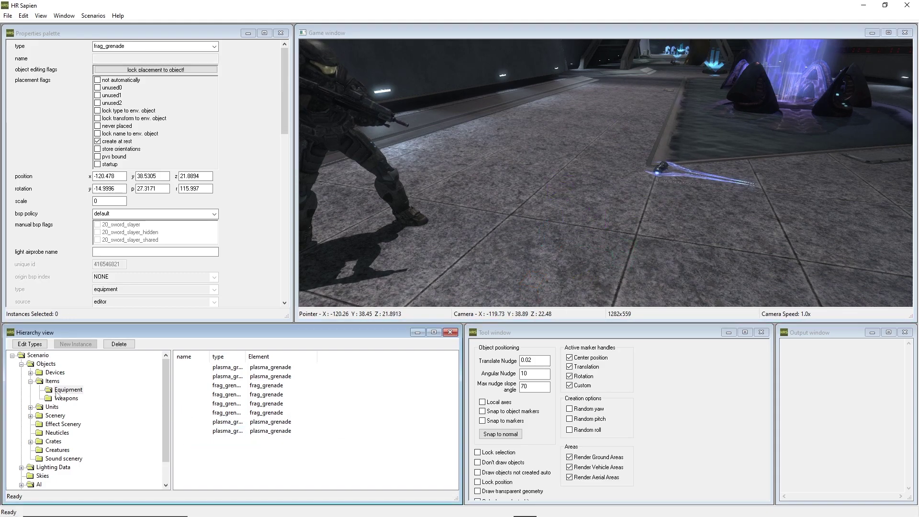
- View the Bipeds and Vehicles lists under Units, and collapse the Objects subfolders
{"action": "left_click", "coordinate": [31, 381]}
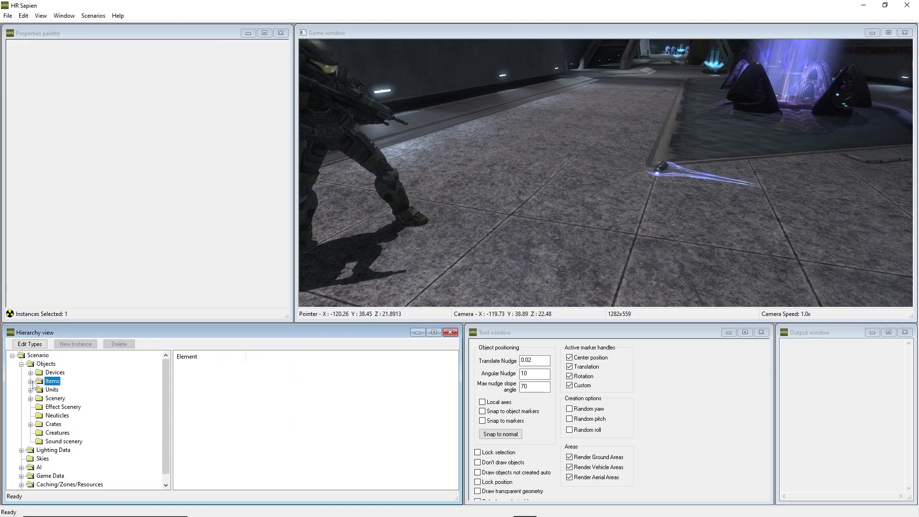
{"action": "left_click", "coordinate": [30, 390]}
{"action": "left_click", "coordinate": [63, 398]}
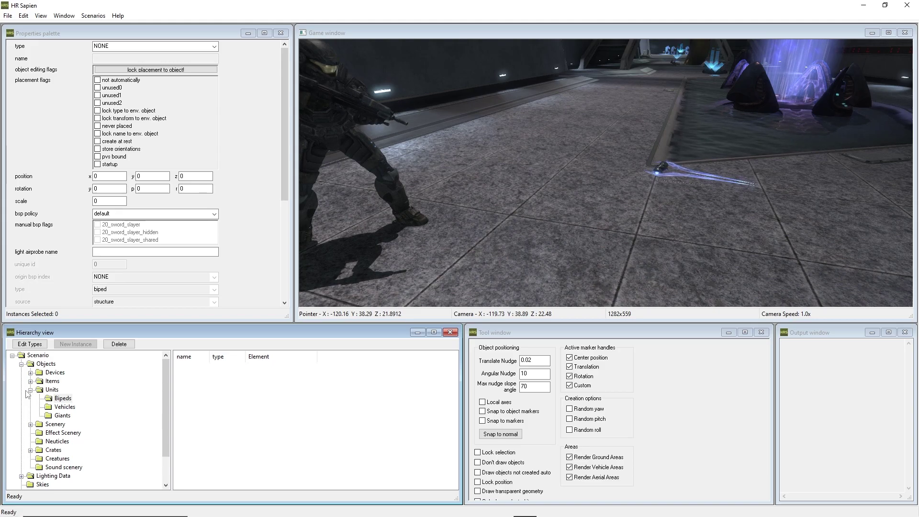
{"action": "left_click", "coordinate": [56, 408]}
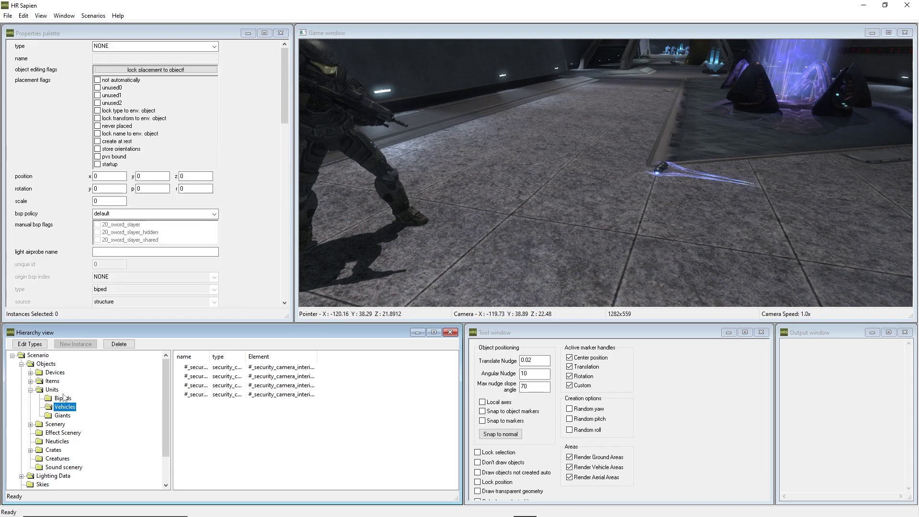
{"action": "left_click", "coordinate": [31, 390]}
{"action": "left_click", "coordinate": [30, 398]}
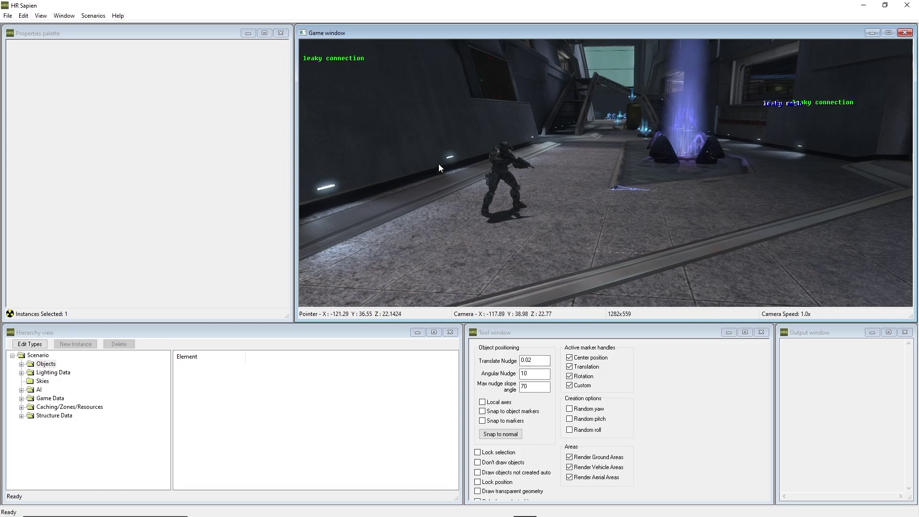
- Take control of the Spartan and swap repeatedly between the energy sword and the assault rifle, ending with the rifle
{"action": "key", "text": "Tab"}
{"action": "key", "text": "w"}
{"action": "key", "text": "e"}
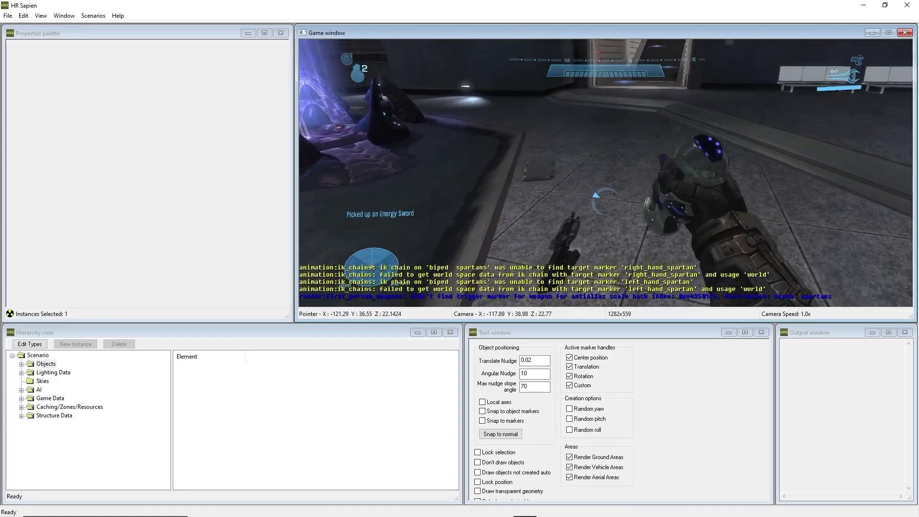
{"action": "key", "text": "e"}
{"action": "key", "text": "e"}
{"action": "key", "text": "s"}
{"action": "key", "text": "d"}
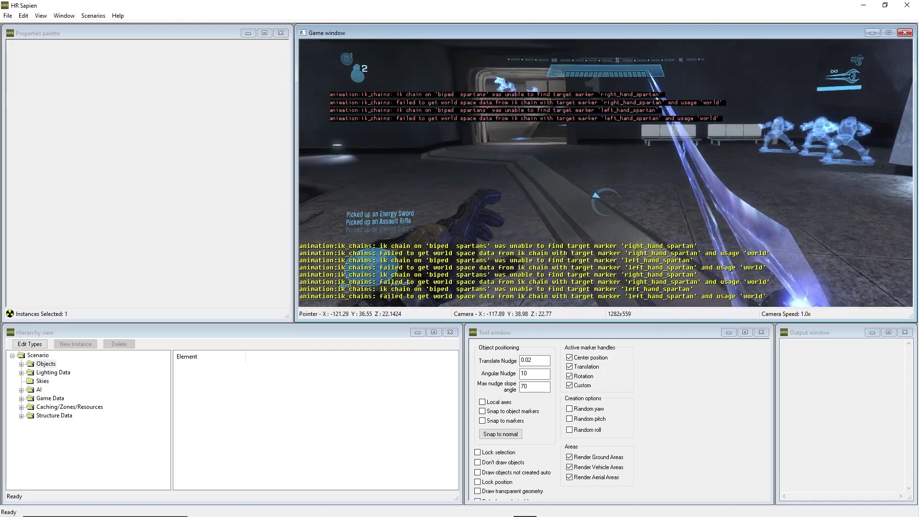
{"action": "key", "text": "a"}
{"action": "key", "text": "w"}
{"action": "key", "text": "XF86AudioLowerVolume"}
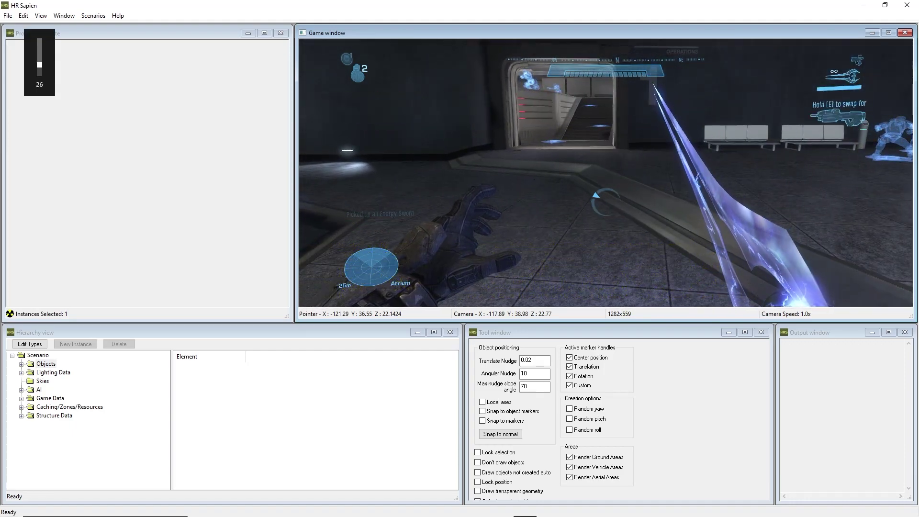
{"action": "key", "text": "e"}
{"action": "key", "text": "s"}
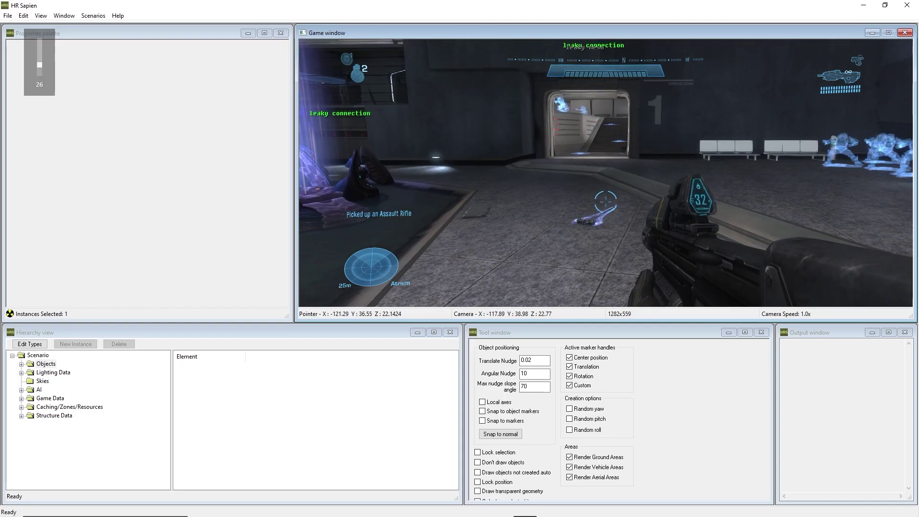
- Run events display OFF from the in-game Debug menu to suppress the console event messages
{"action": "key", "text": "Home"}
{"action": "key", "text": "Down"}
{"action": "key", "text": "Return"}
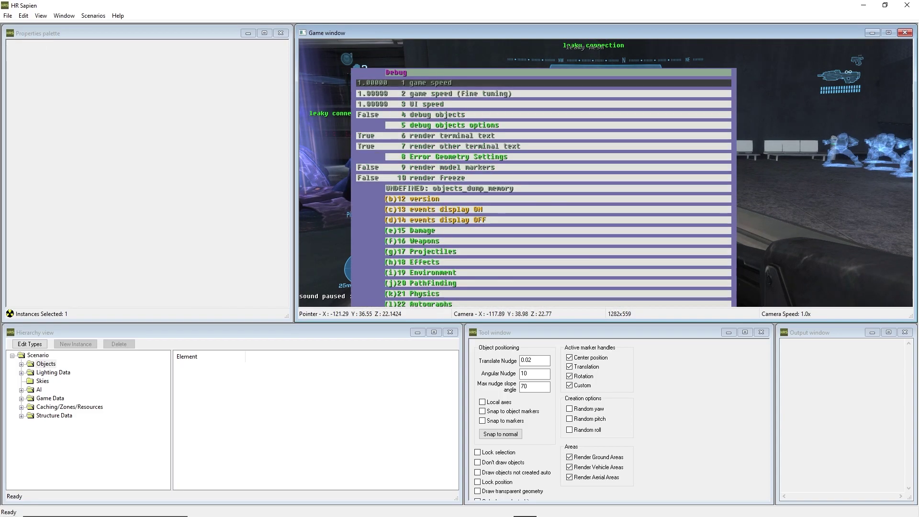
{"action": "key", "text": "Down"}
{"action": "key", "text": "Down"}
{"action": "key", "text": "Down"}
{"action": "key", "text": "Down"}
{"action": "key", "text": "Down"}
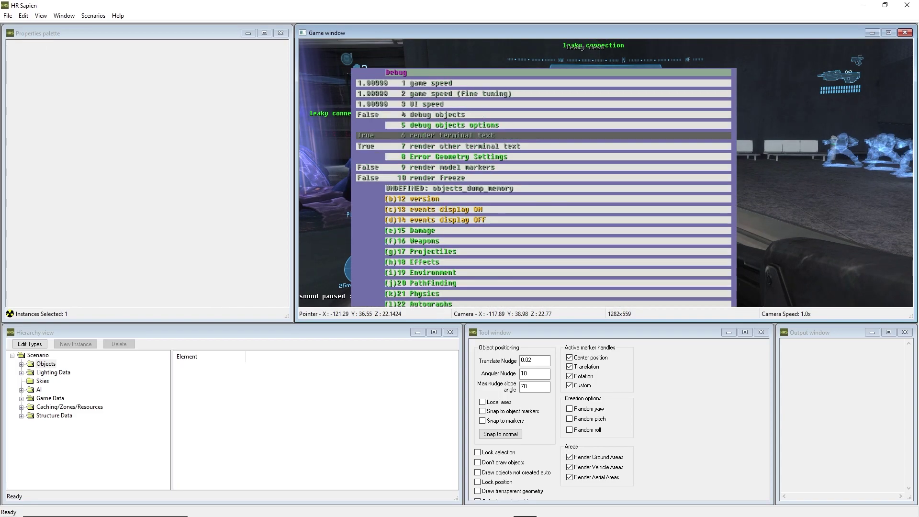
{"action": "key", "text": "Down"}
{"action": "key", "text": "Down"}
{"action": "key", "text": "Down"}
{"action": "key", "text": "Down"}
{"action": "key", "text": "Down"}
{"action": "key", "text": "Down"}
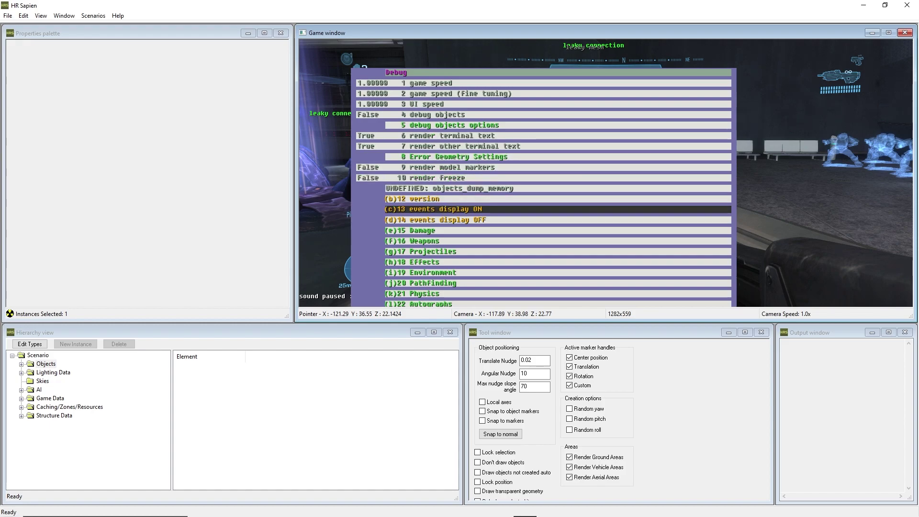
{"action": "key", "text": "Return"}
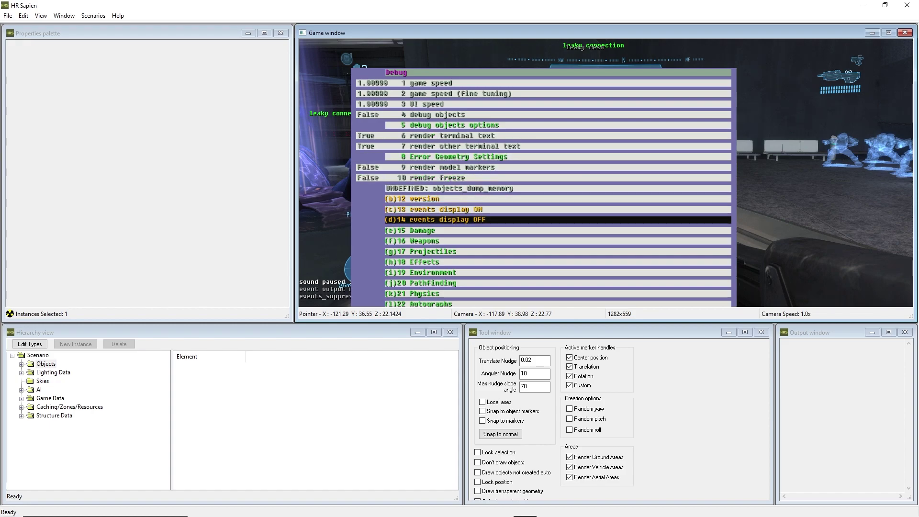
- Run error geometry hide all from the Error Geometry Settings and close the debug menu
{"action": "key", "text": "Up"}
{"action": "key", "text": "Up"}
{"action": "key", "text": "Up"}
{"action": "key", "text": "Up"}
{"action": "key", "text": "Up"}
{"action": "key", "text": "Up"}
{"action": "key", "text": "Return"}
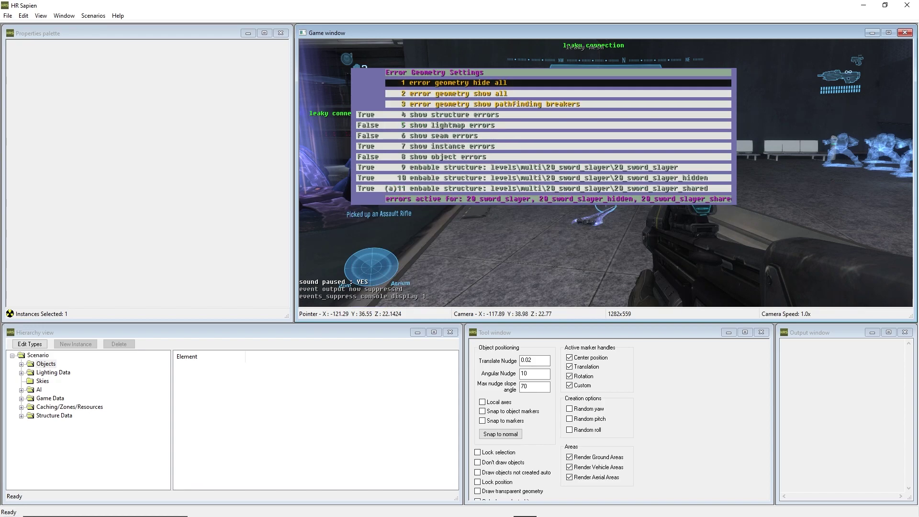
{"action": "key", "text": "Down"}
{"action": "key", "text": "Up"}
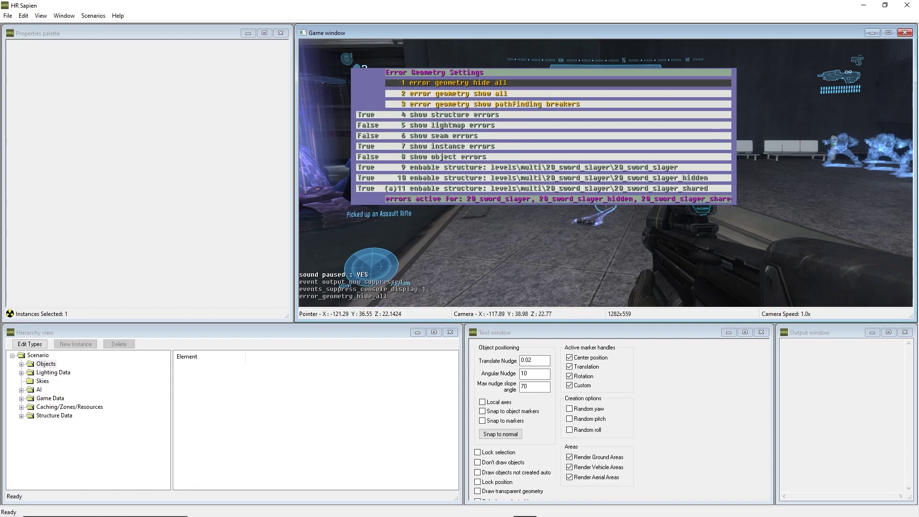
{"action": "key", "text": "Home"}
- Walk the Spartan to the energy sword and swap it with the assault rifle several times
{"action": "key", "text": "w"}
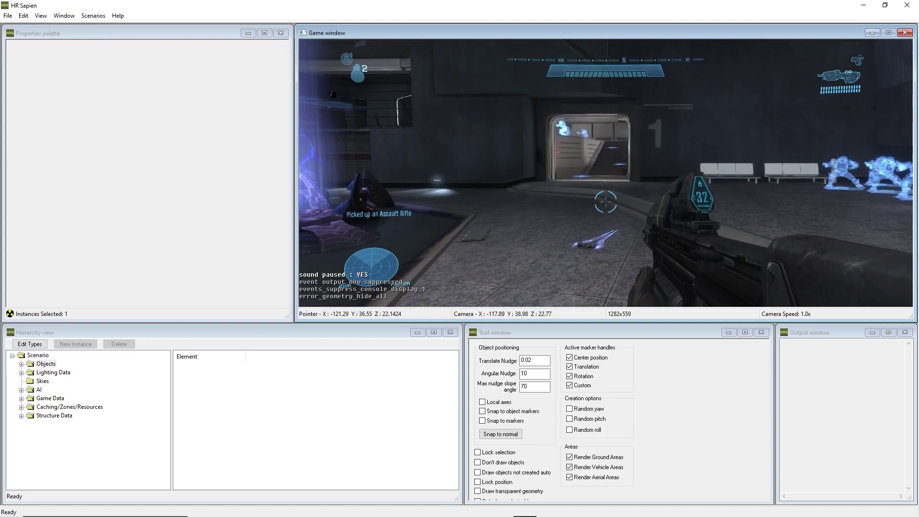
{"action": "key", "text": "e"}
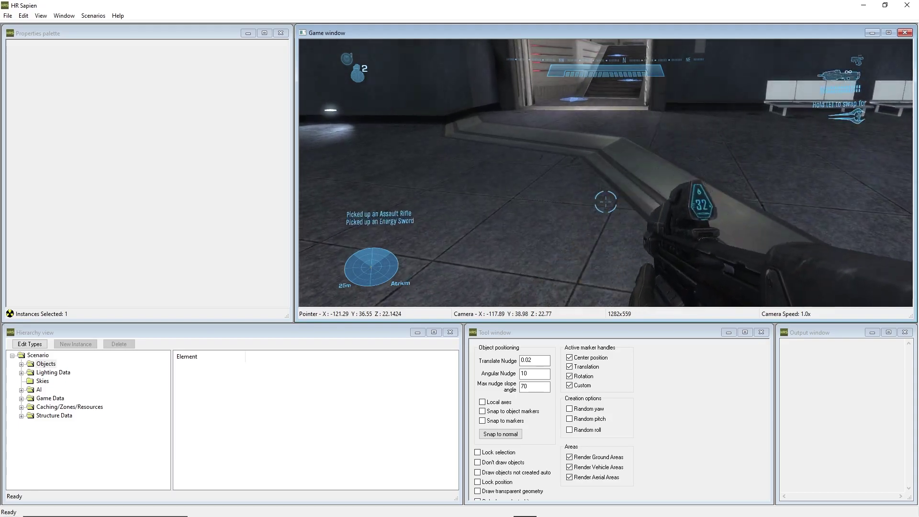
{"action": "key", "text": "e"}
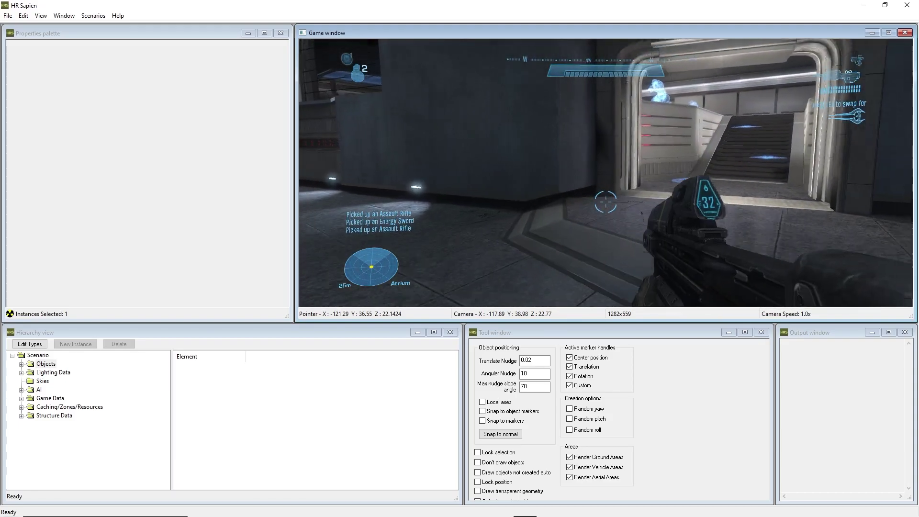
{"action": "key", "text": "e"}
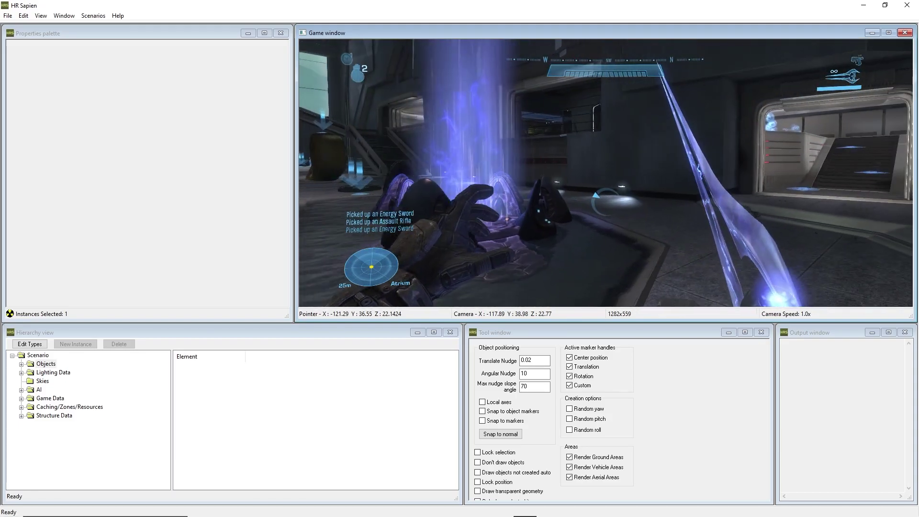
{"action": "key", "text": "s"}
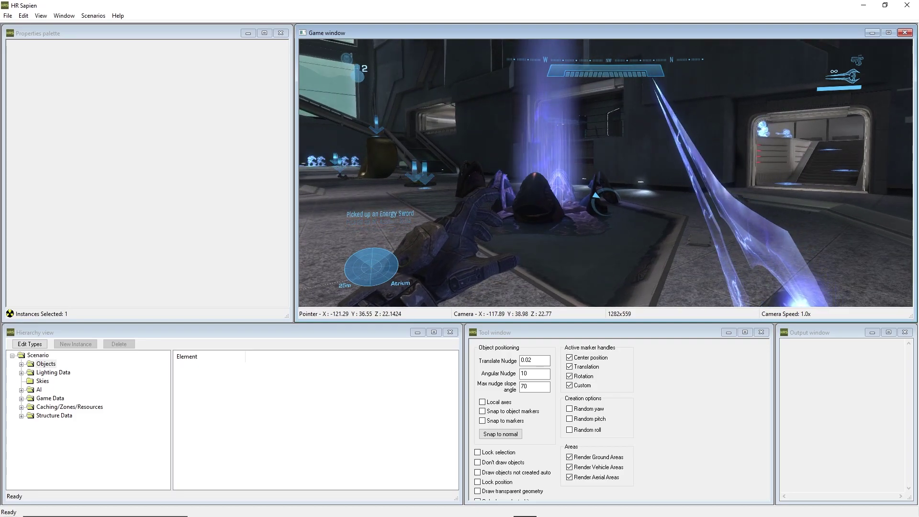
{"action": "key", "text": "w"}
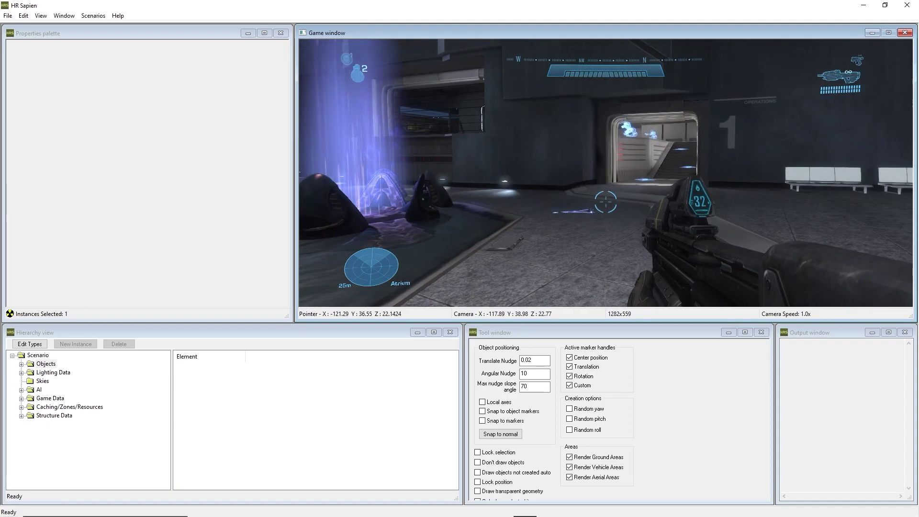
- Walk the Spartan around the atrium fountain and view the surroundings in first person
{"action": "key", "text": "w"}
{"action": "key", "text": "w"}
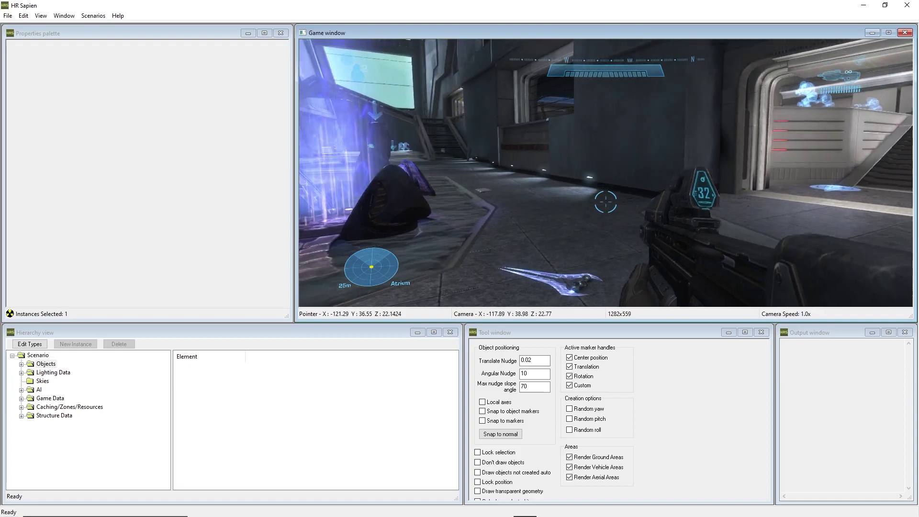
{"action": "key", "text": "a"}
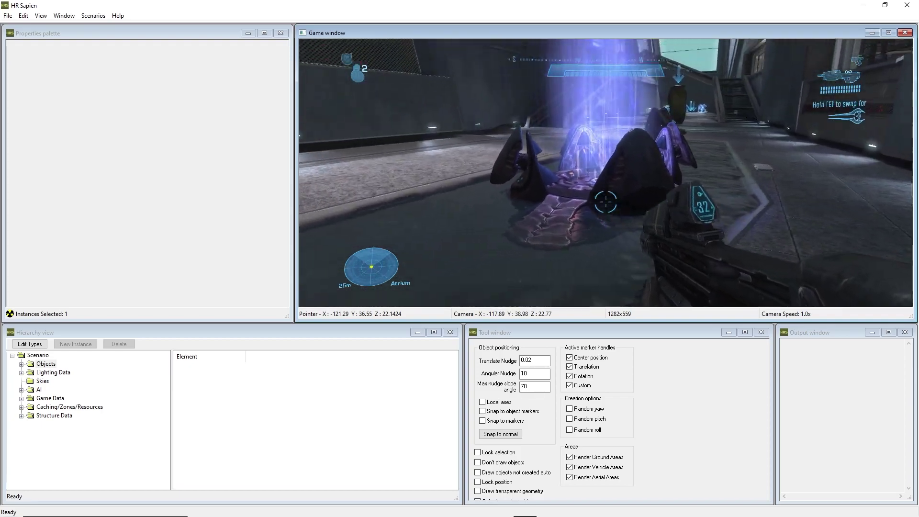
{"action": "key", "text": "a"}
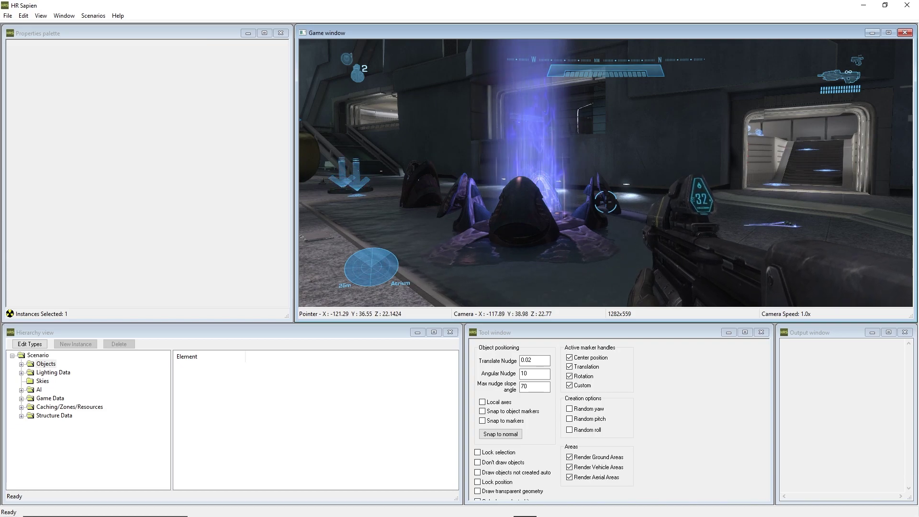
{"action": "key", "text": "d"}
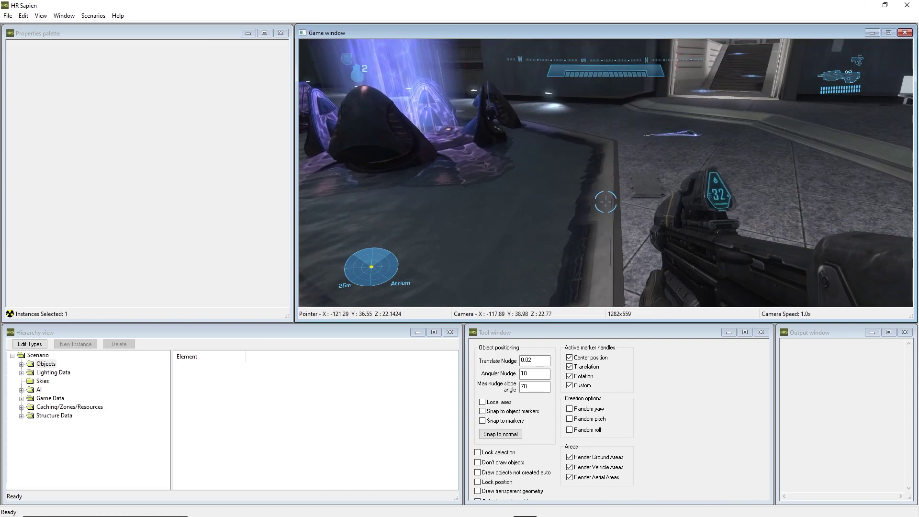
{"action": "key", "text": "w"}
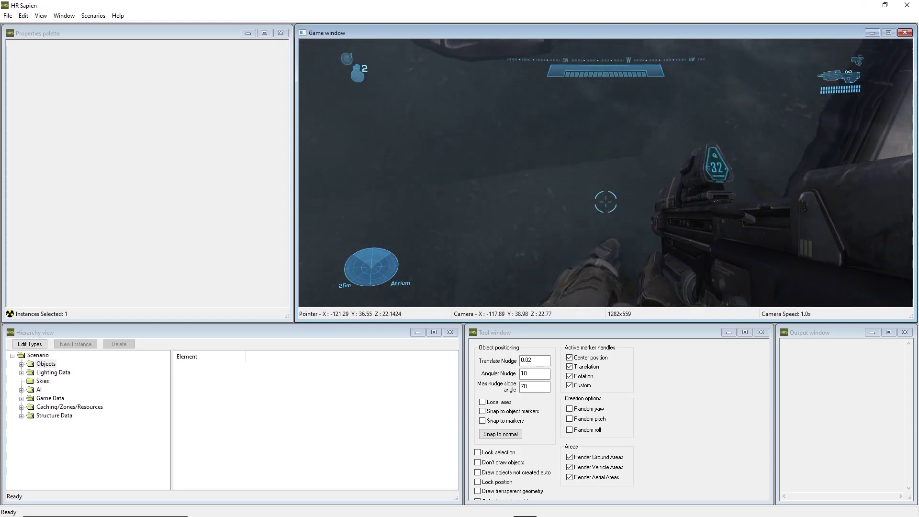
{"action": "key", "text": "s"}
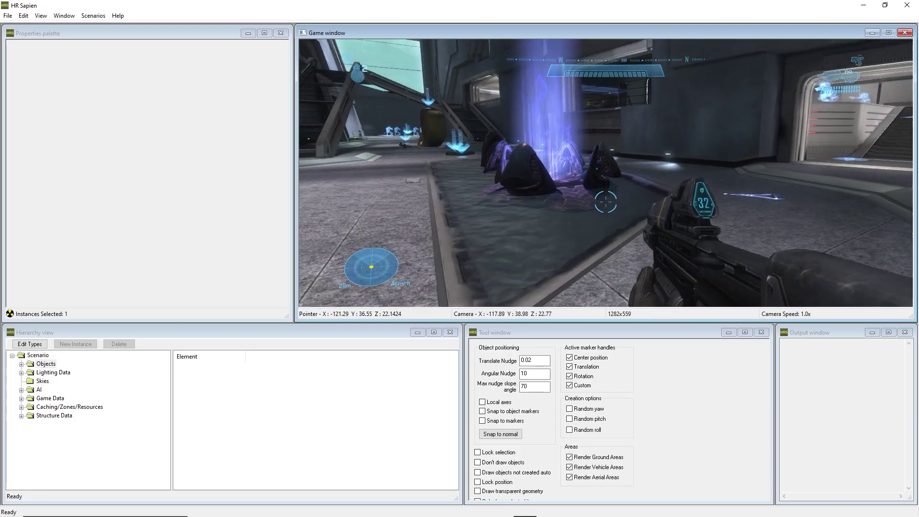